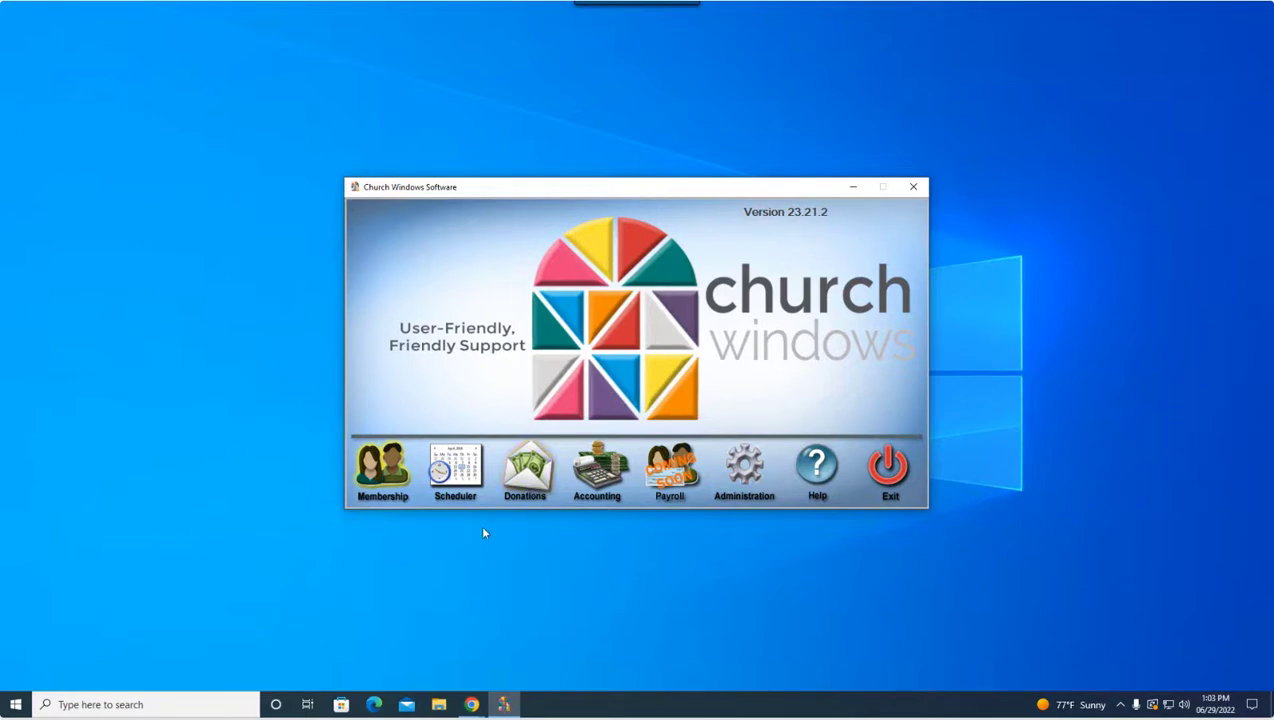
# Step: In Membership's Reports/Export, list the Other reports: Blank Data Entry and Duplicate Names Report
pyautogui.click(389, 476)
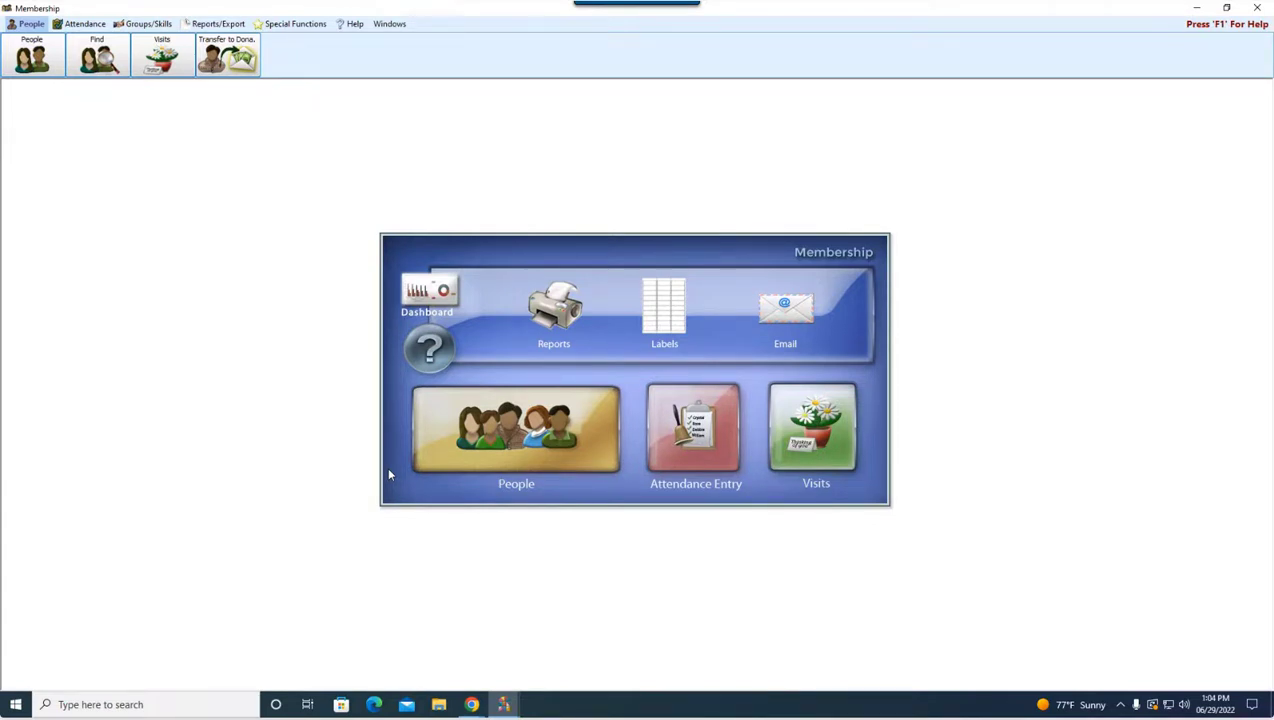
pyautogui.click(220, 24)
pyautogui.click(423, 58)
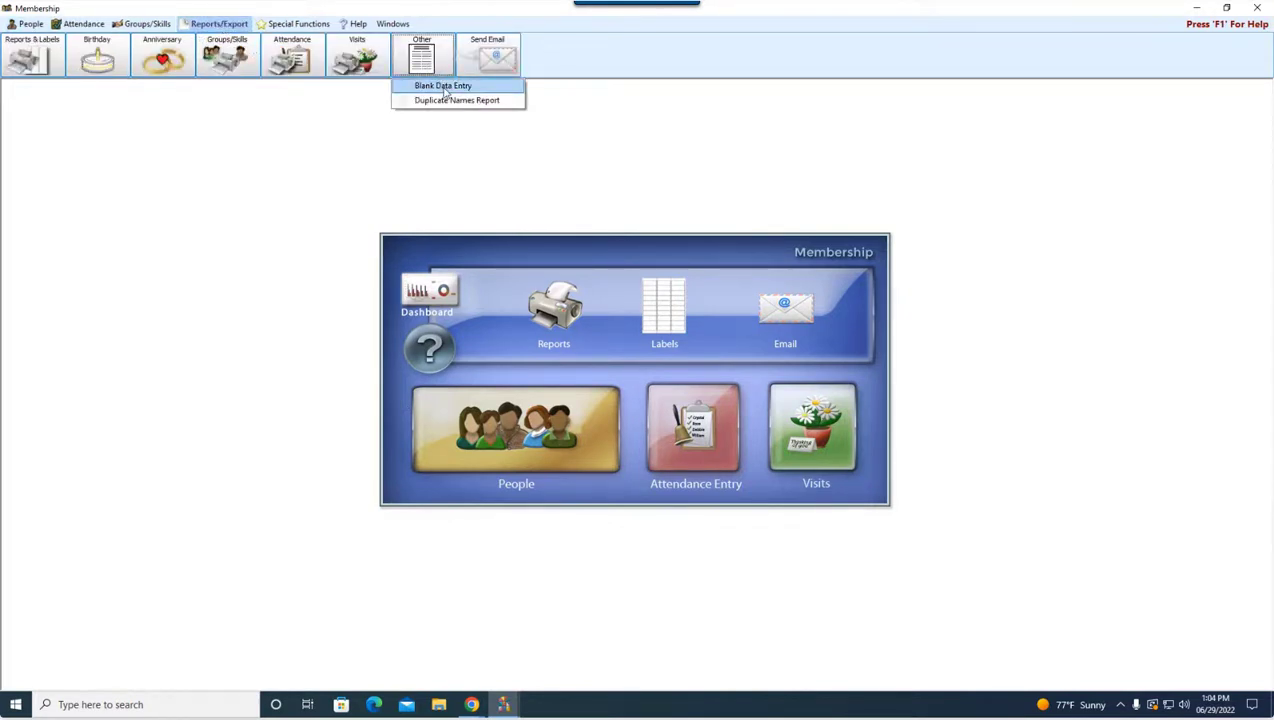
# Step: Print the Blank Data Entry Form to preview with the default layout and organization
pyautogui.click(445, 87)
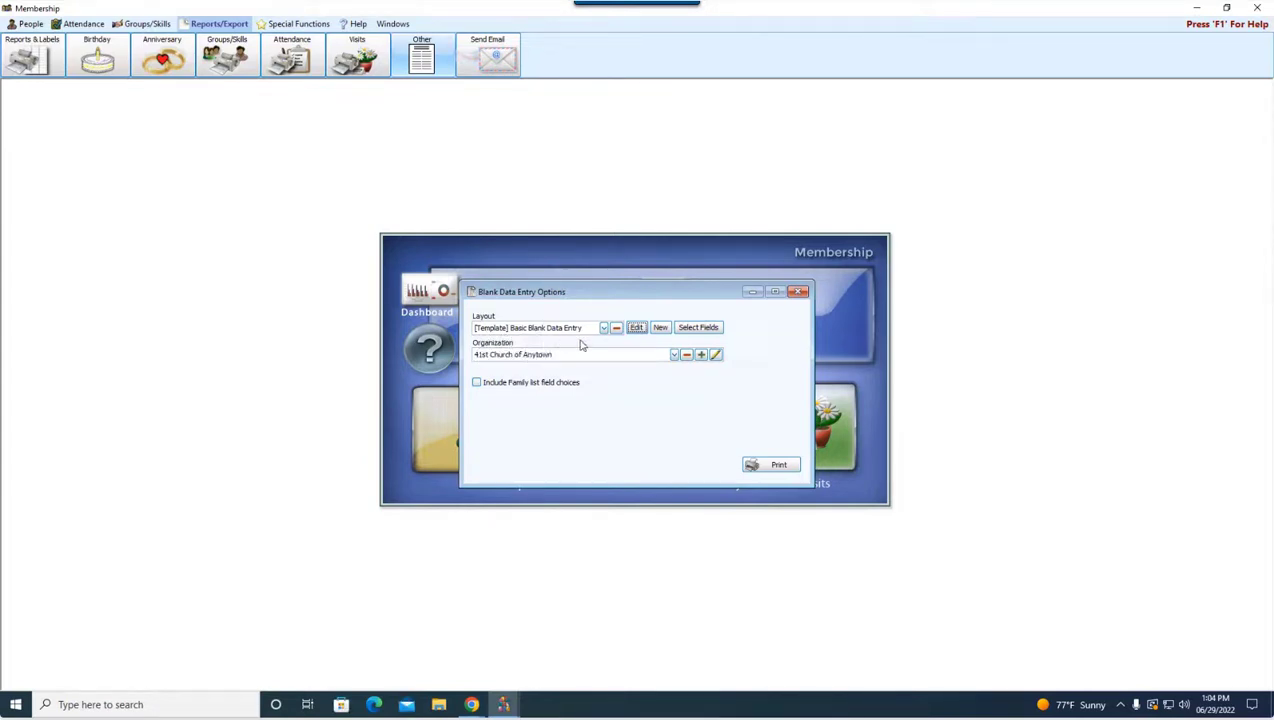
pyautogui.click(779, 466)
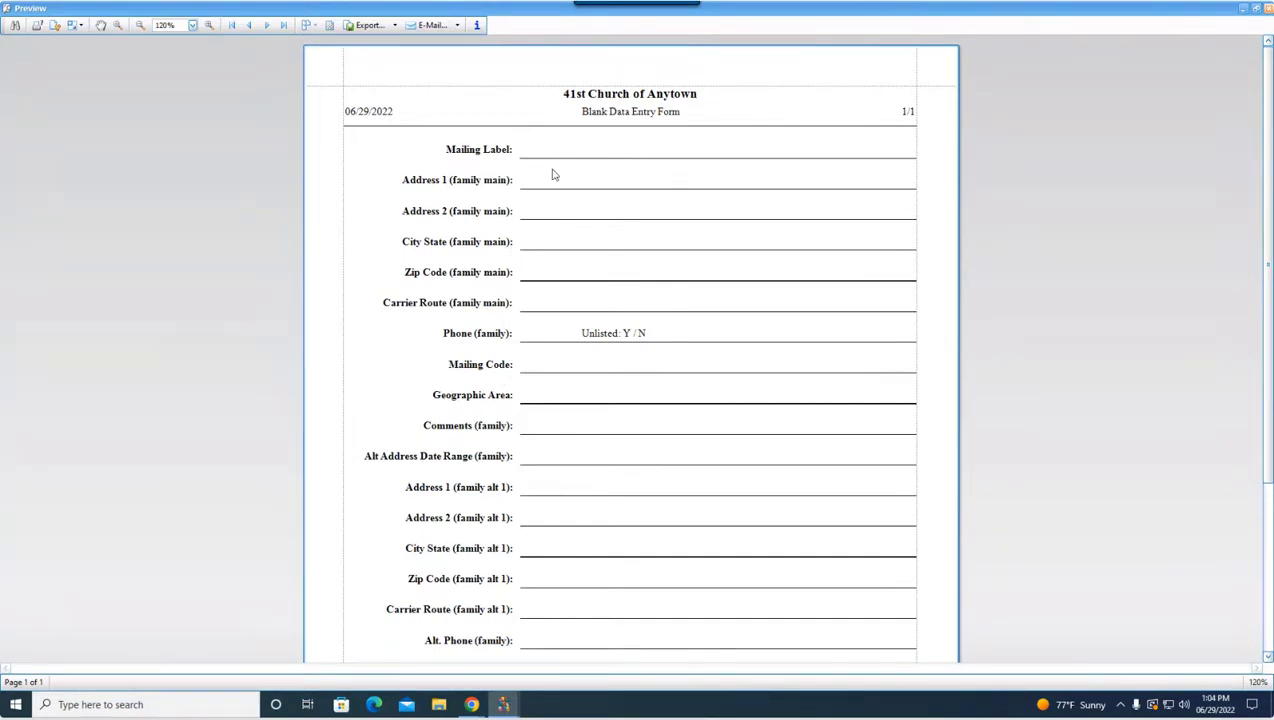
pyautogui.scroll(-1, 557, 360)
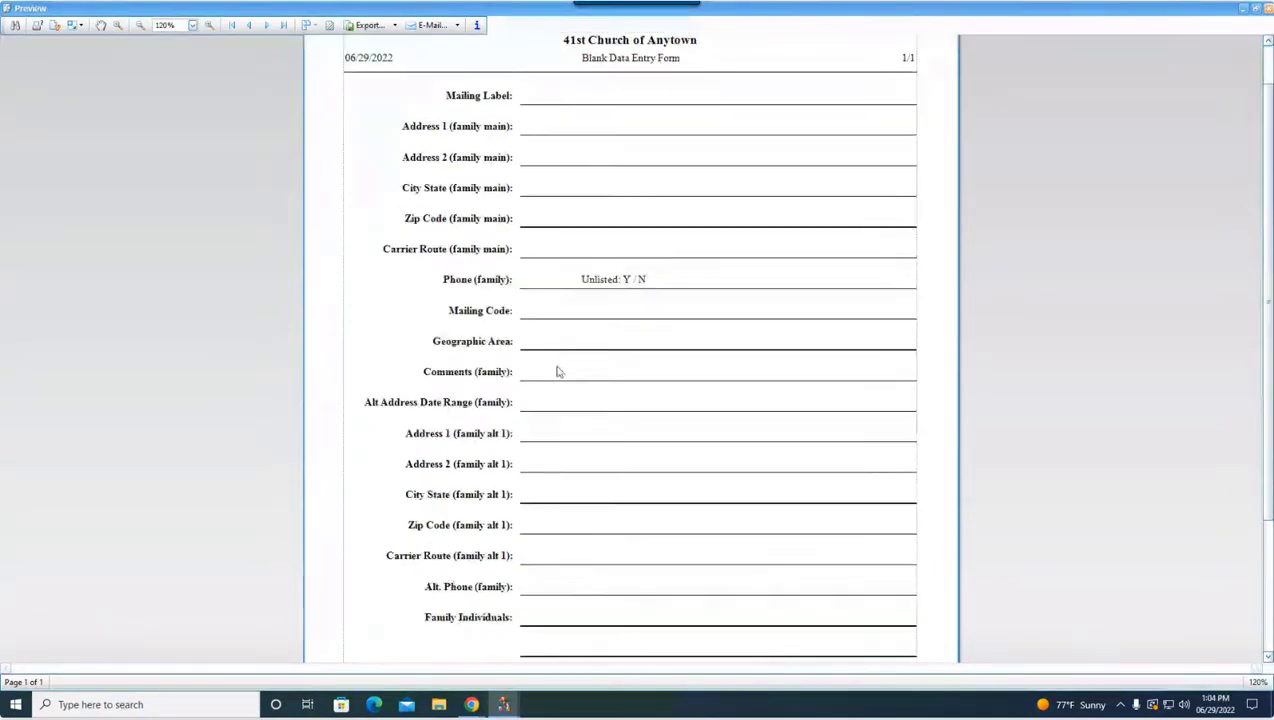
pyautogui.scroll(-3, 532, 555)
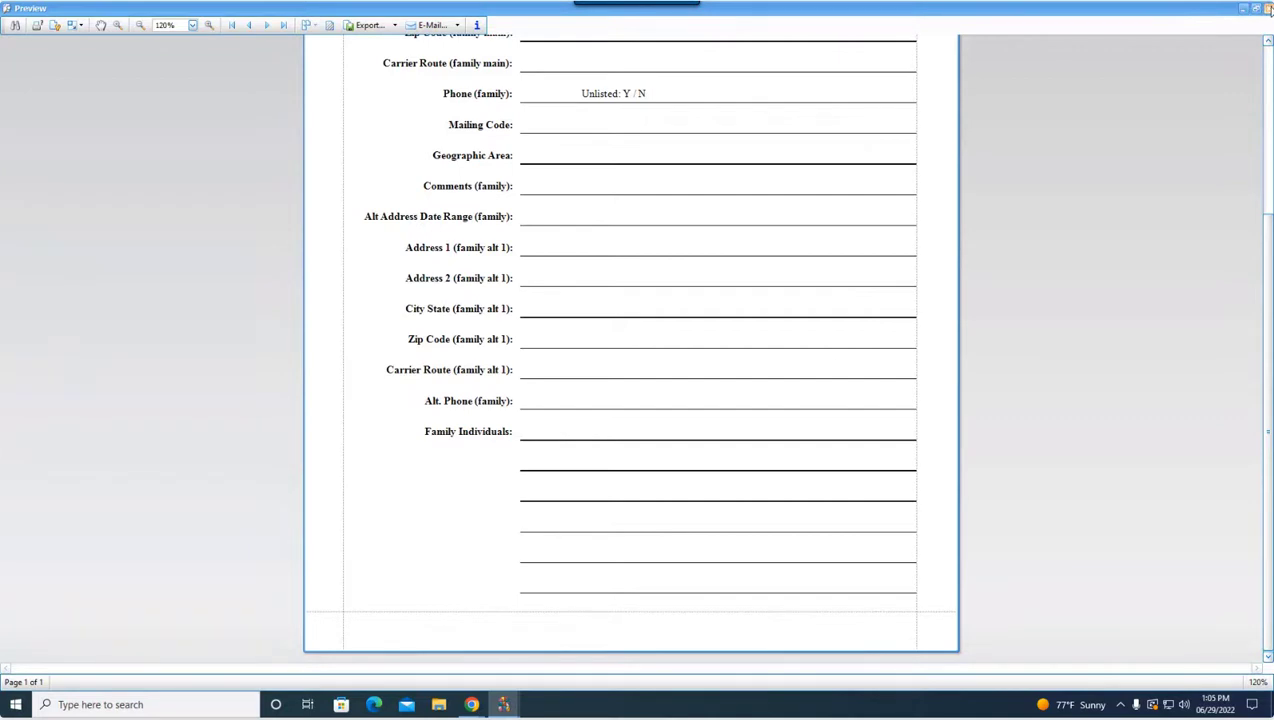
pyautogui.click(1268, 8)
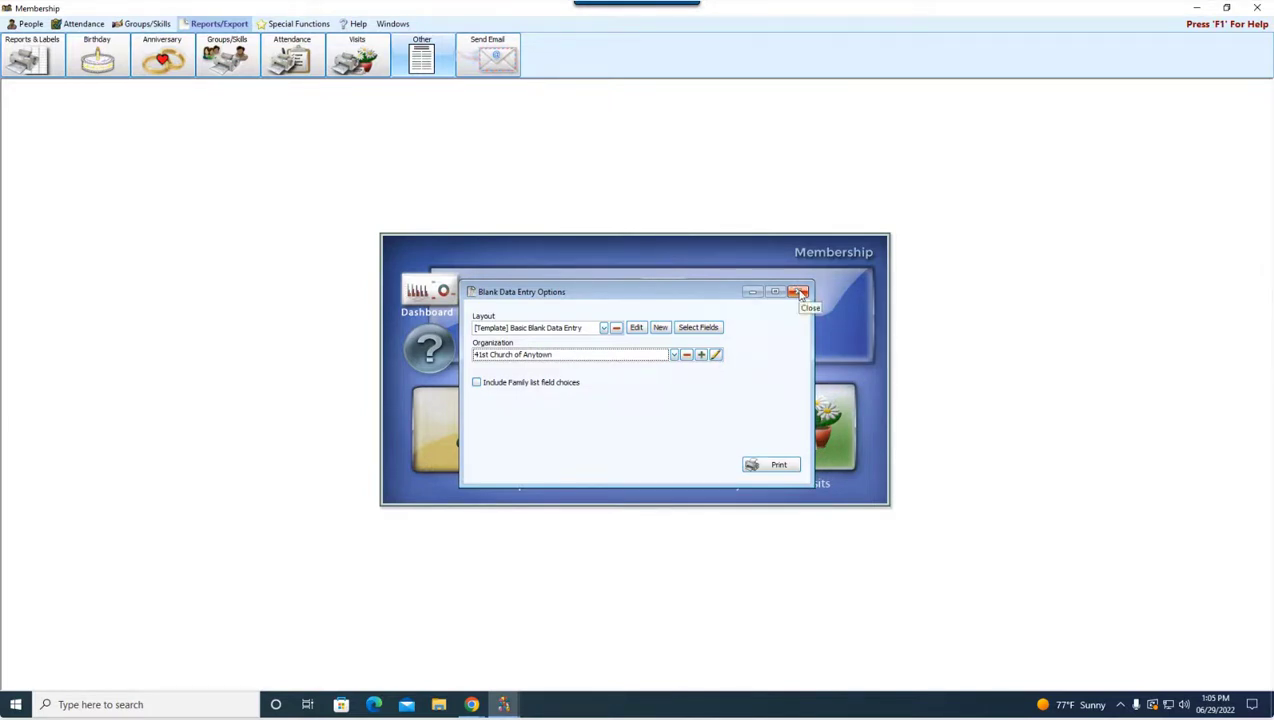
# Step: Close the Blank Data Entry options and show a family record's category choices, Members and Visitors, in People
pyautogui.click(799, 292)
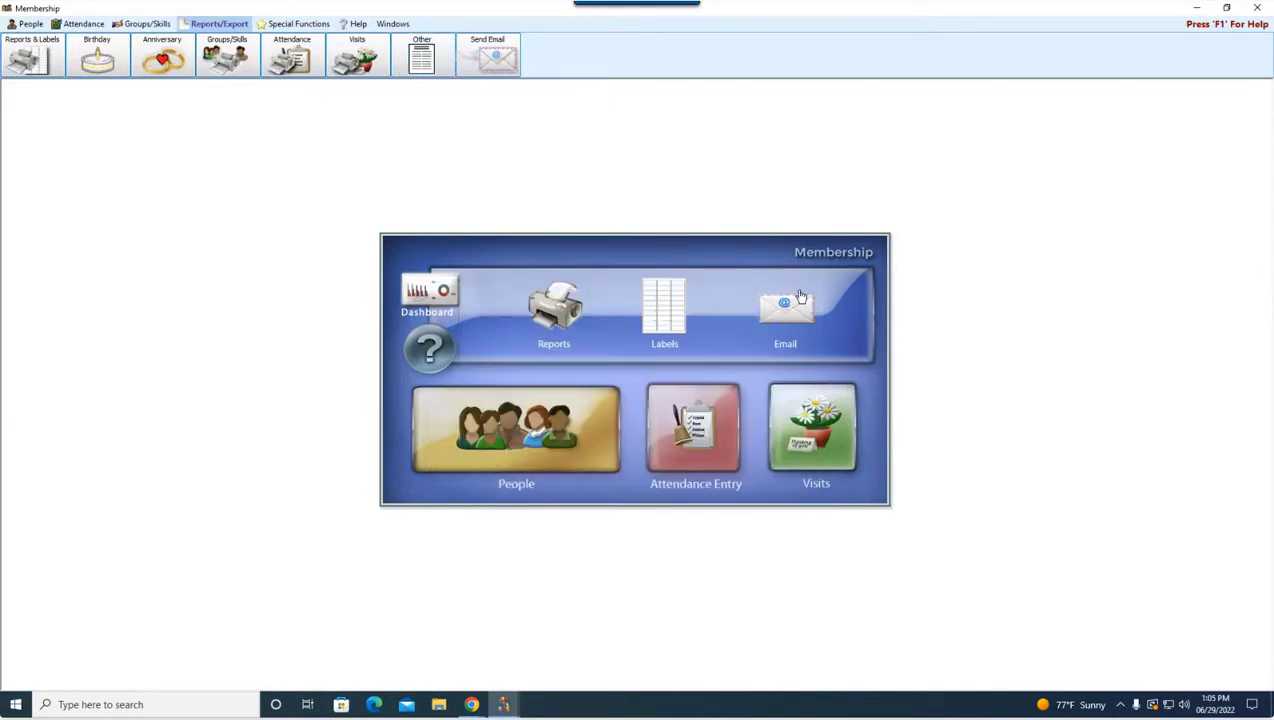
pyautogui.click(547, 435)
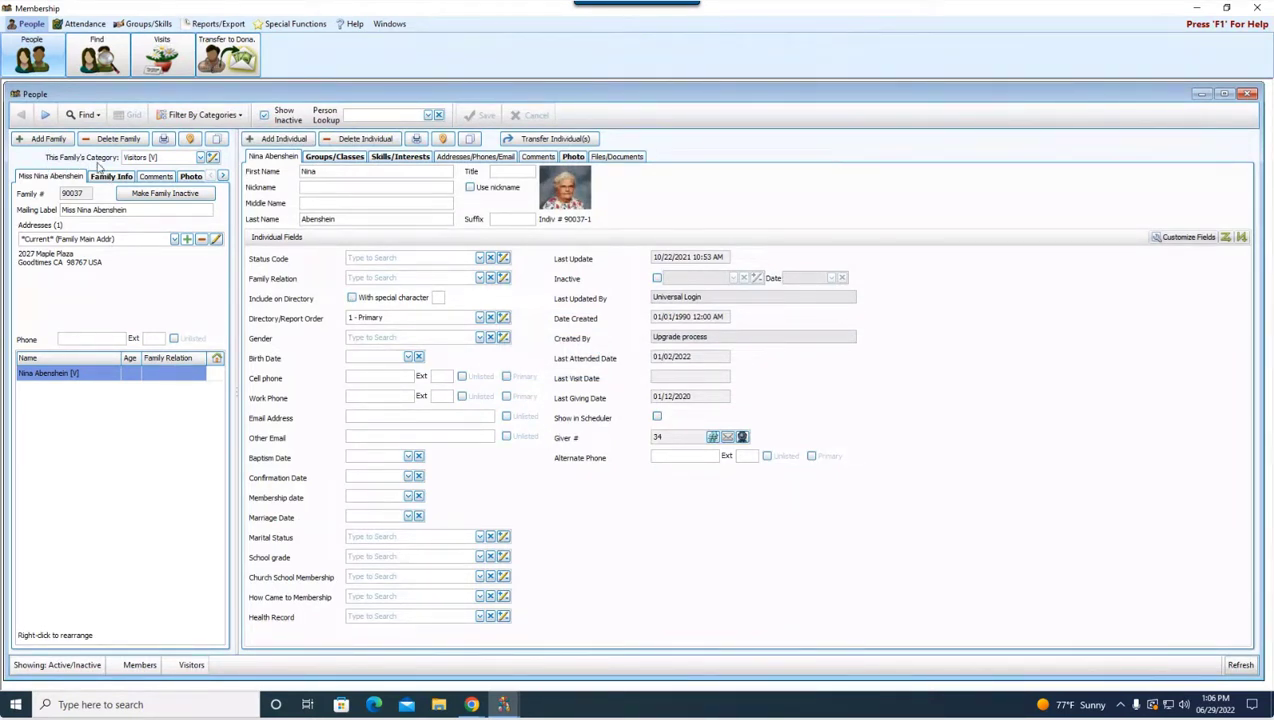
pyautogui.click(201, 158)
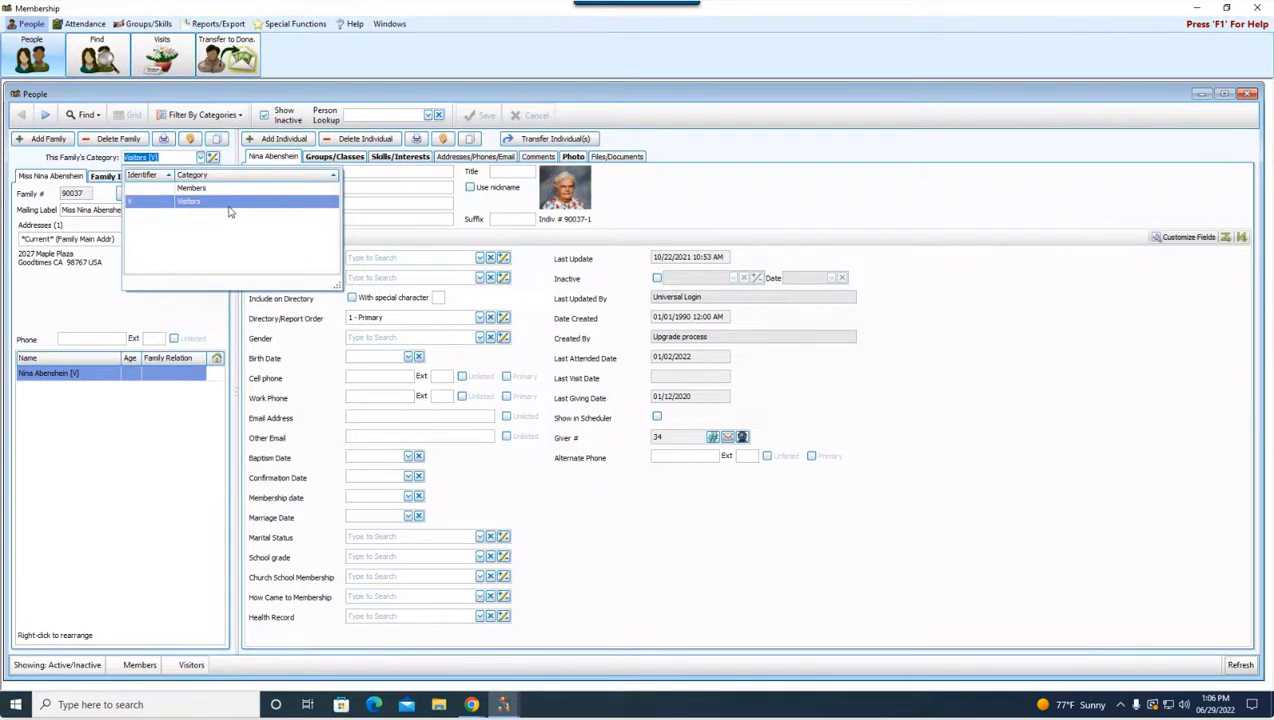
# Step: Leave the family category at Visitors and bring up Maintain Family Category Codes
pyautogui.click(229, 161)
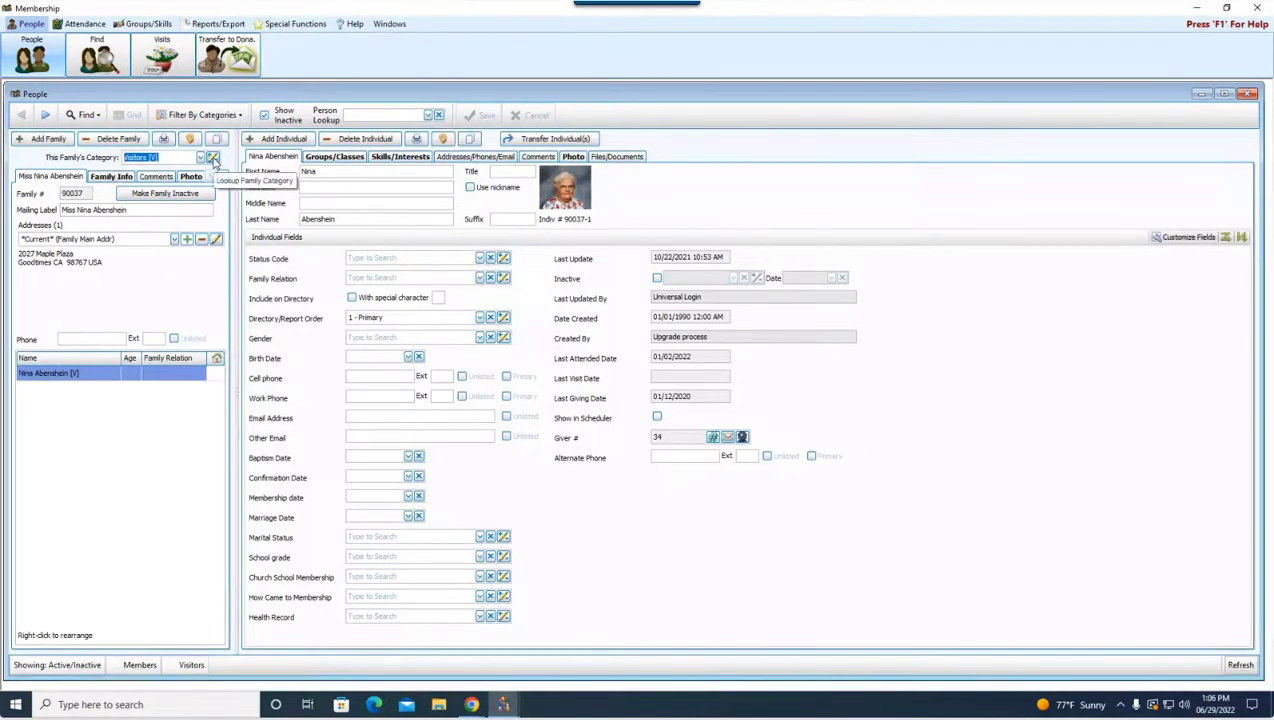
pyautogui.click(213, 161)
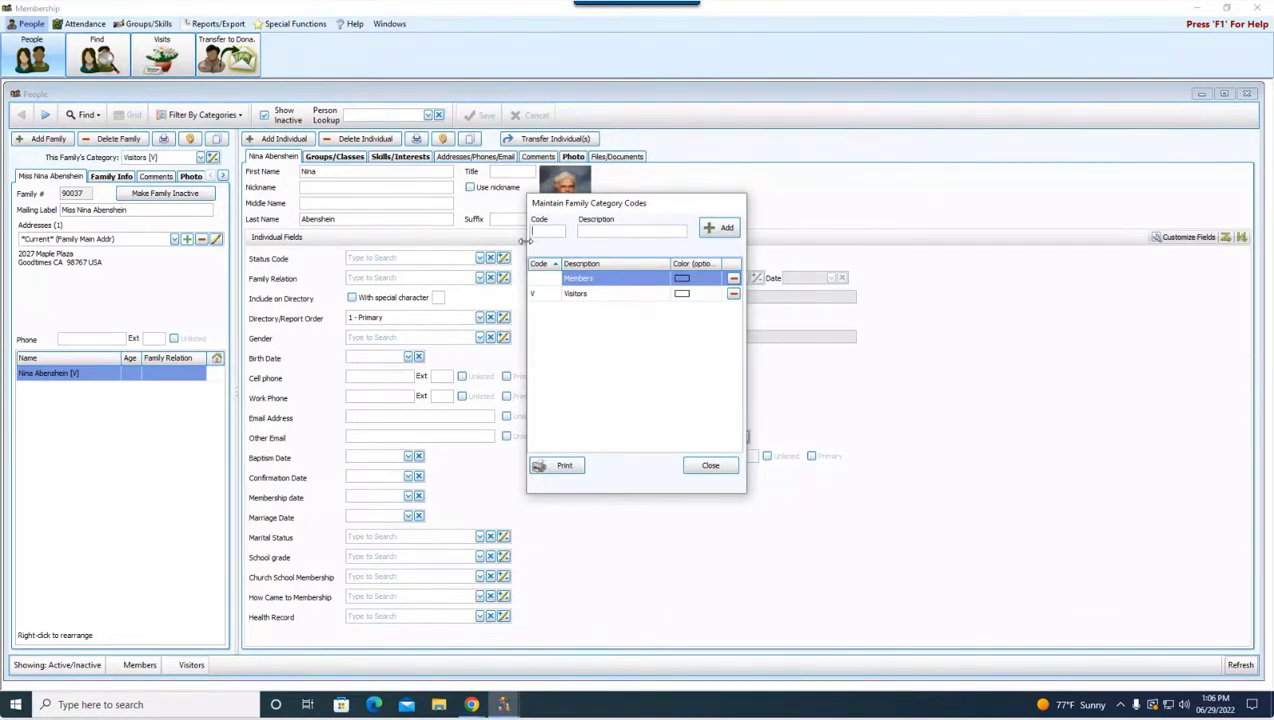
# Step: Add family category codes P 'Potential' and S 'Staff'
pyautogui.write('P')
pyautogui.click(619, 234)
pyautogui.write('Poten')
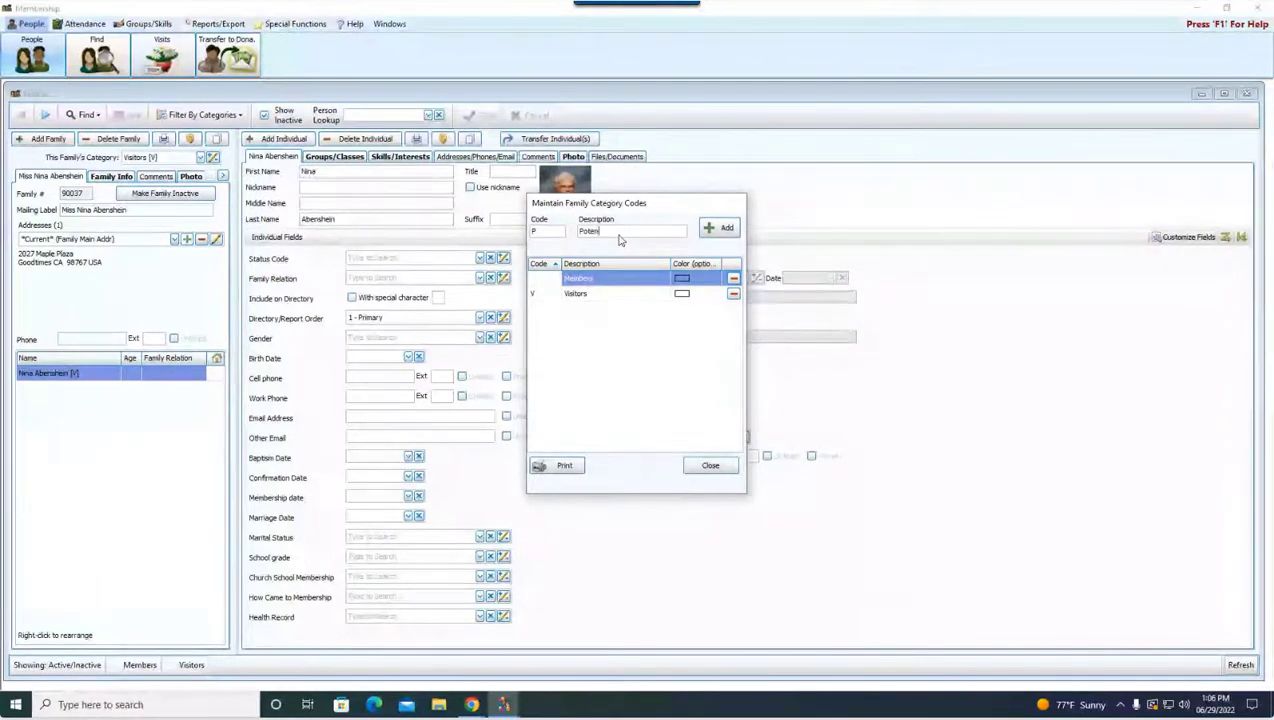
pyautogui.write('tial')
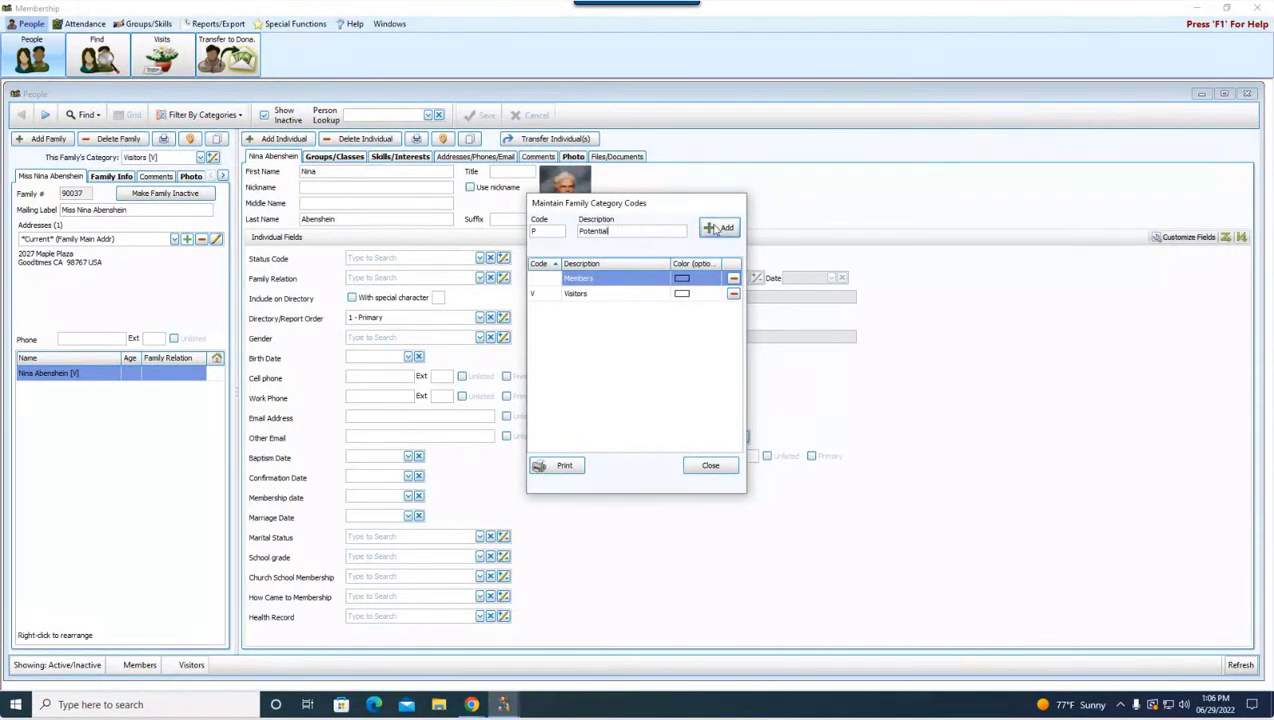
pyautogui.click(717, 229)
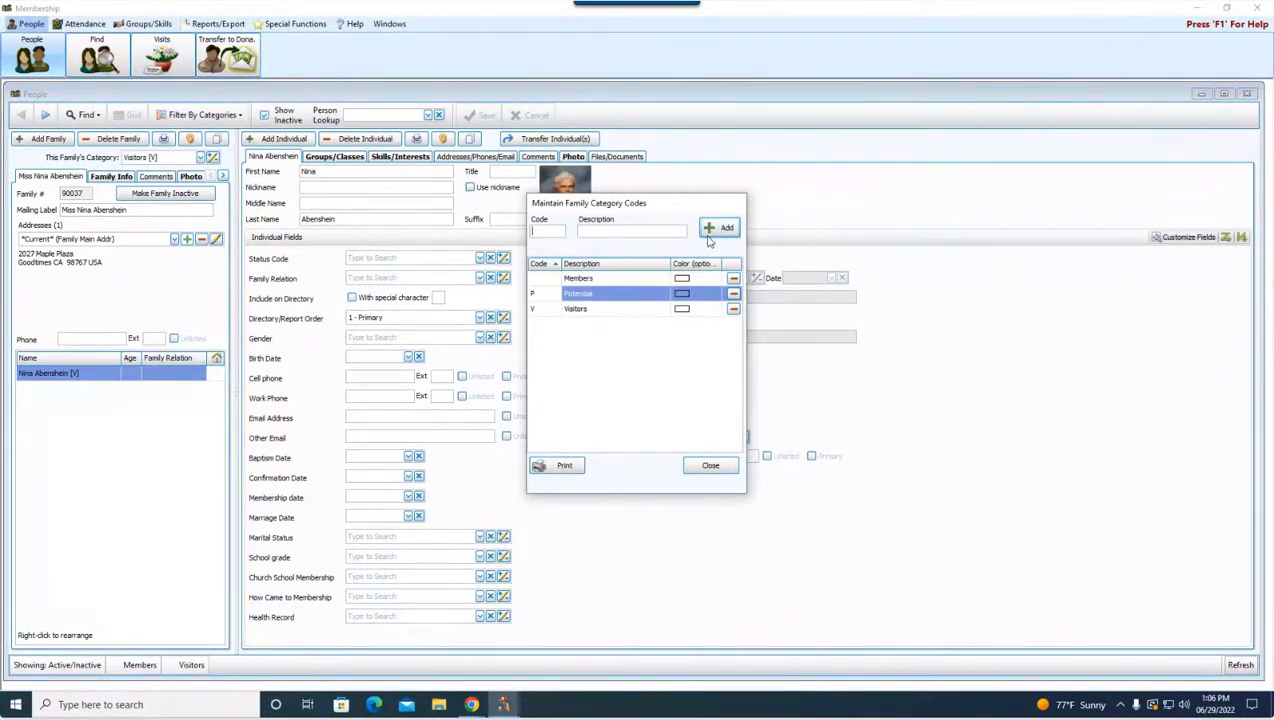
pyautogui.click(551, 231)
pyautogui.write('S')
pyautogui.click(602, 230)
pyautogui.write('Staff')
pyautogui.click(727, 230)
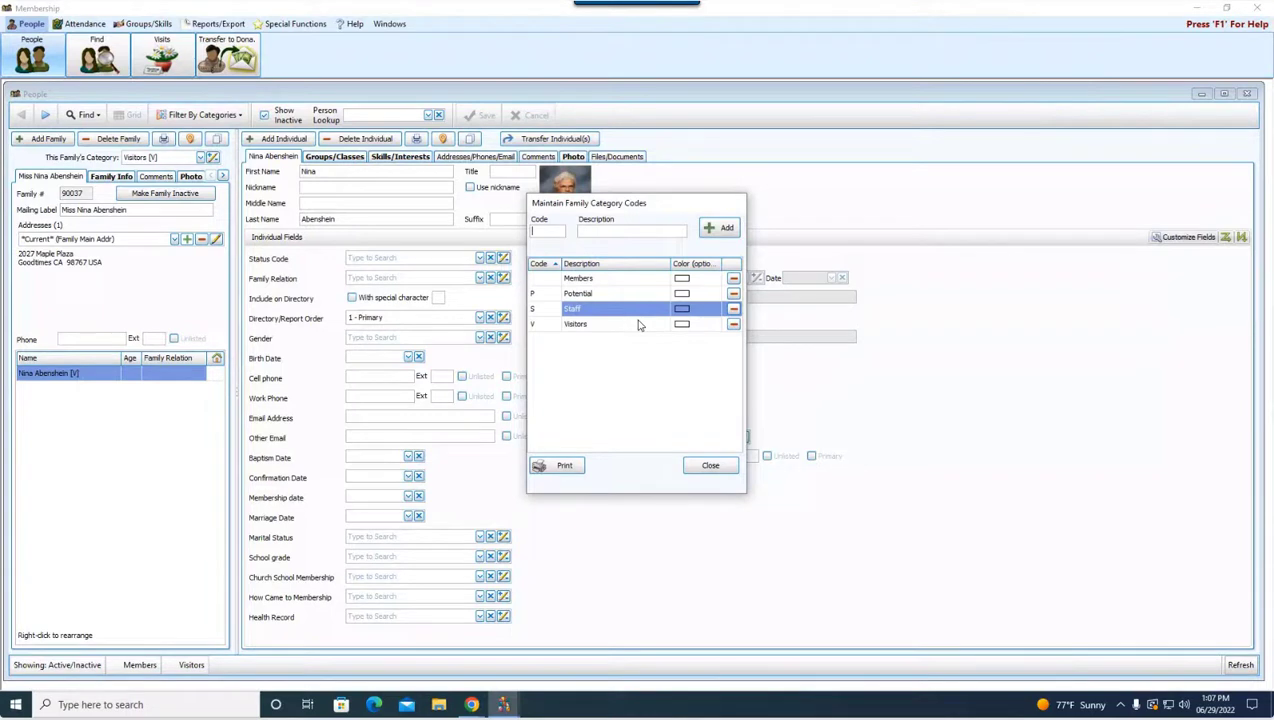
# Step: Close the family category codes list and start adding a new family
pyautogui.click(708, 467)
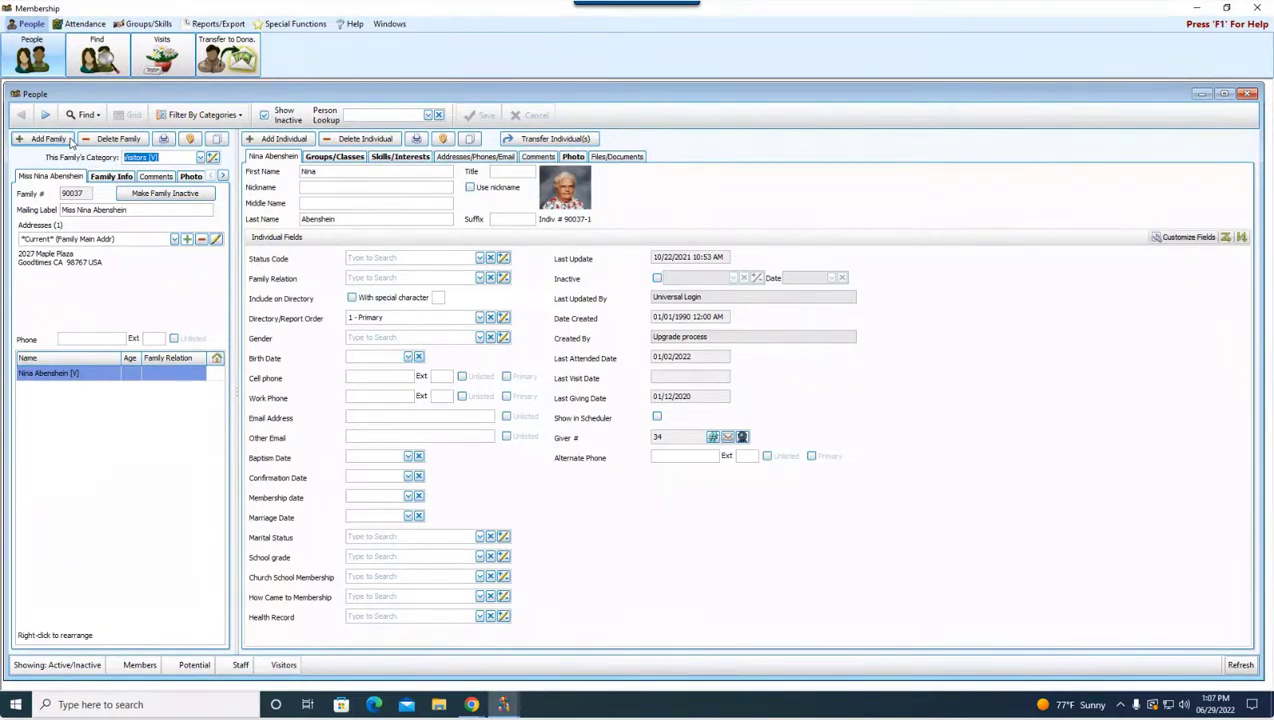
pyautogui.click(71, 141)
# Step: Create the new family record, number 58, in the Visitors [V] category
pyautogui.click(55, 139)
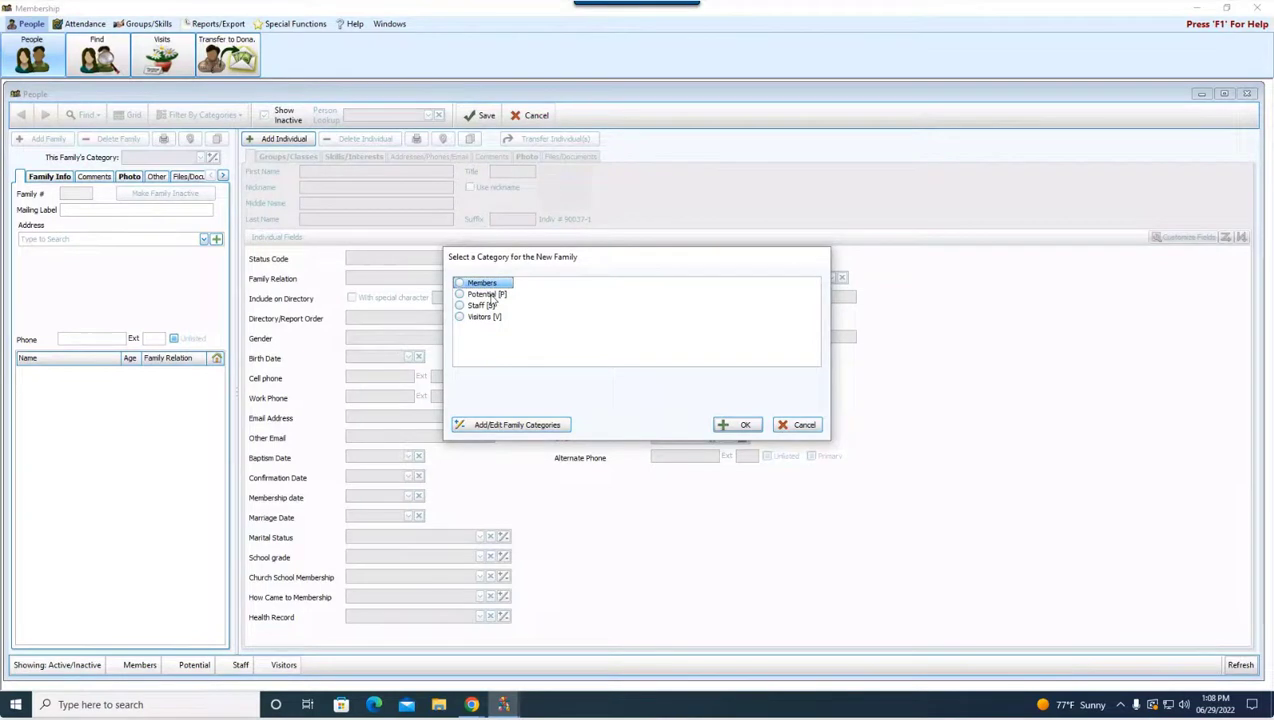
pyautogui.click(486, 318)
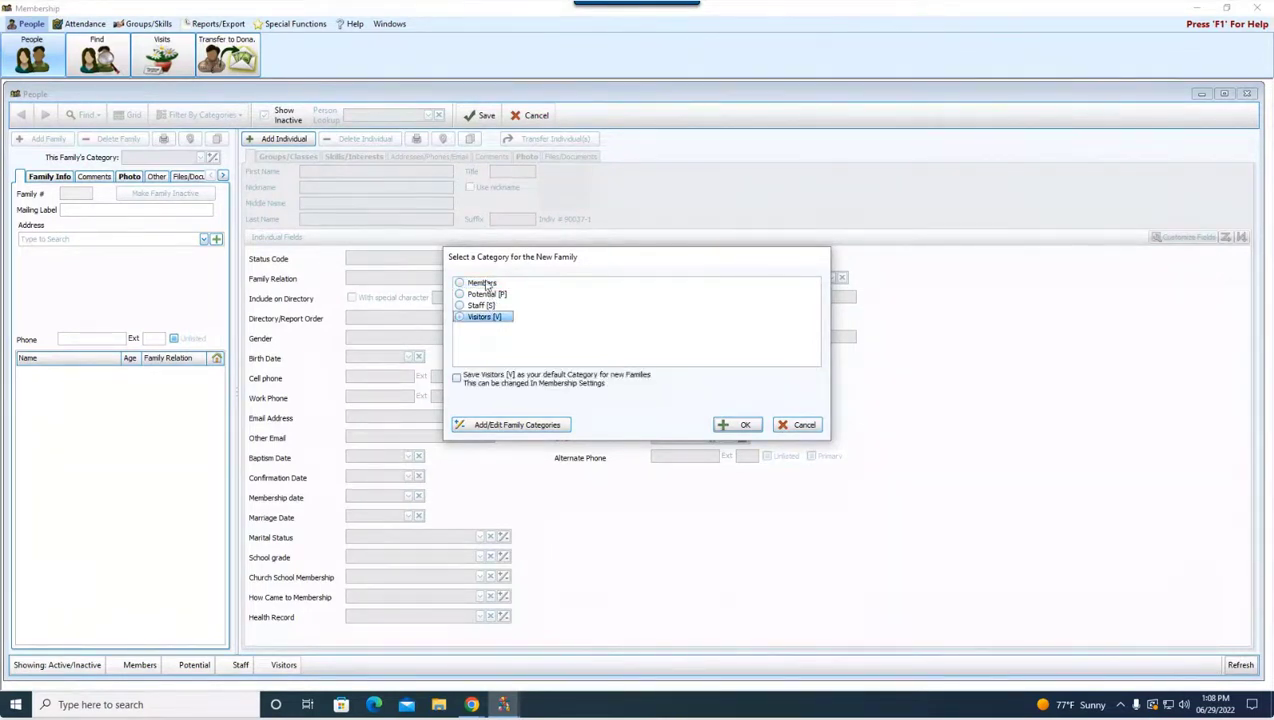
pyautogui.click(747, 428)
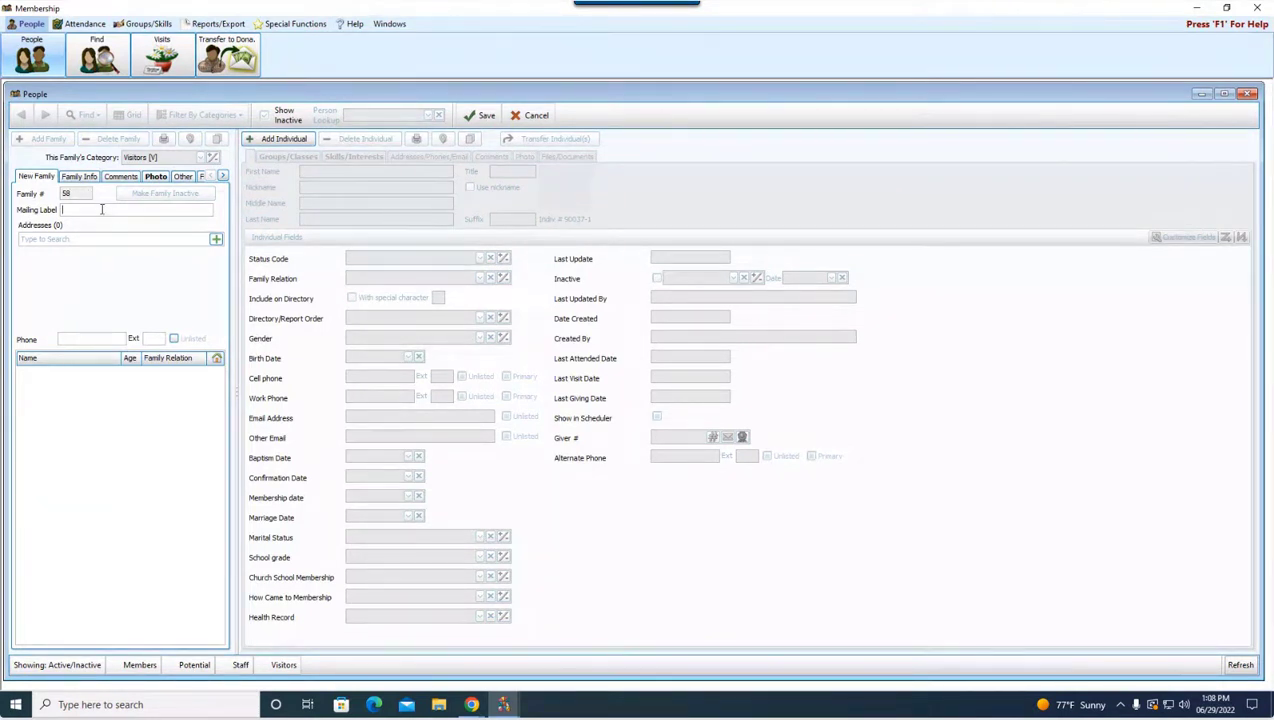
# Step: Add a main address with the family's street and zip code, auto-filling city and state
pyautogui.click(216, 241)
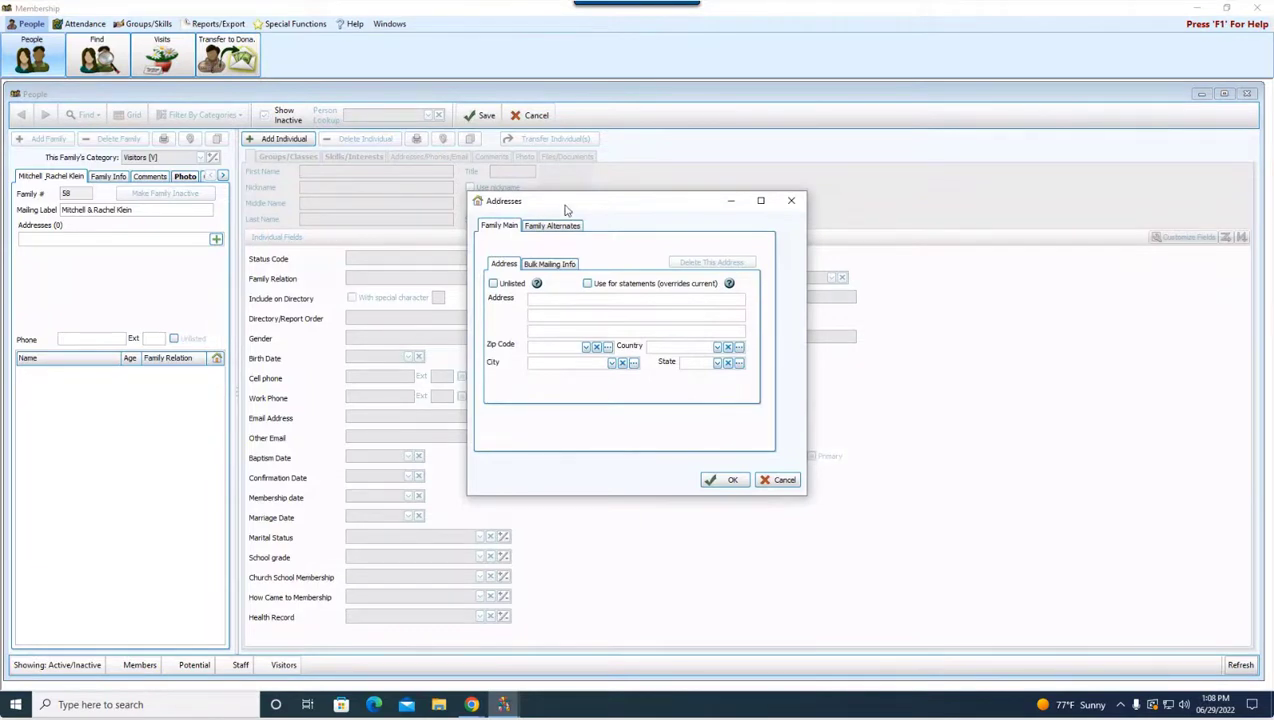
pyautogui.click(577, 301)
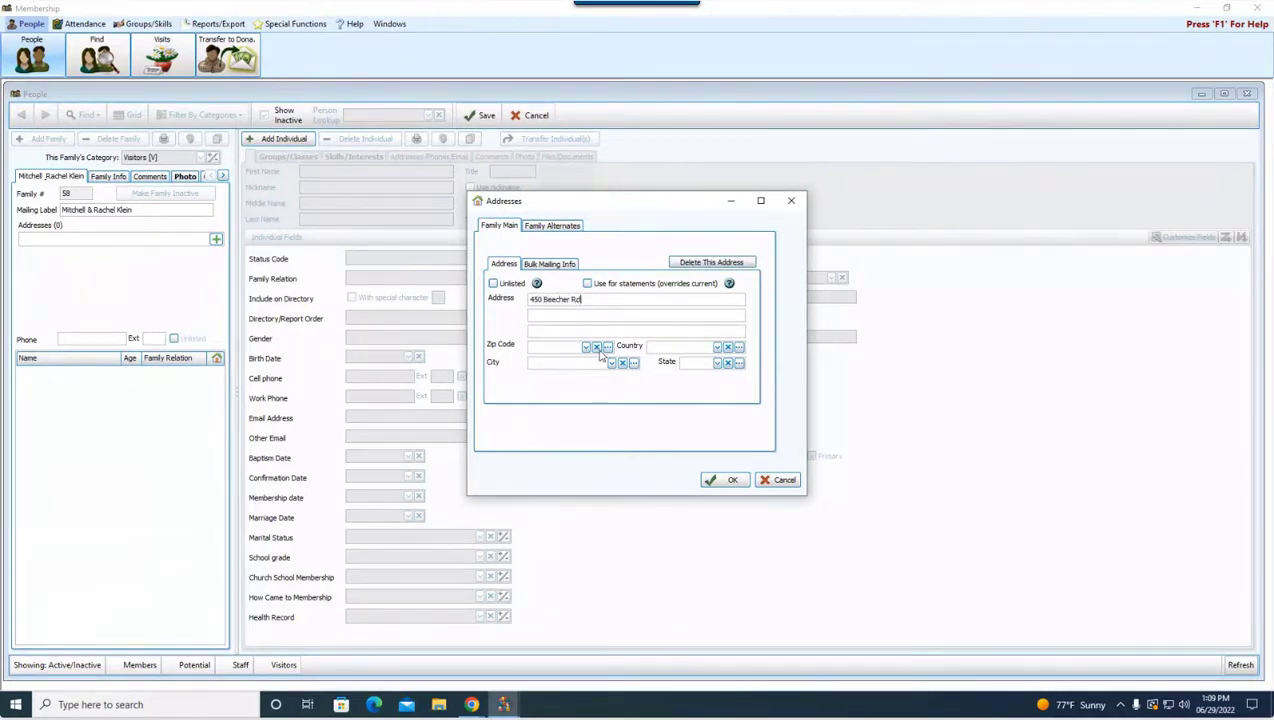
pyautogui.click(560, 346)
pyautogui.write('43230')
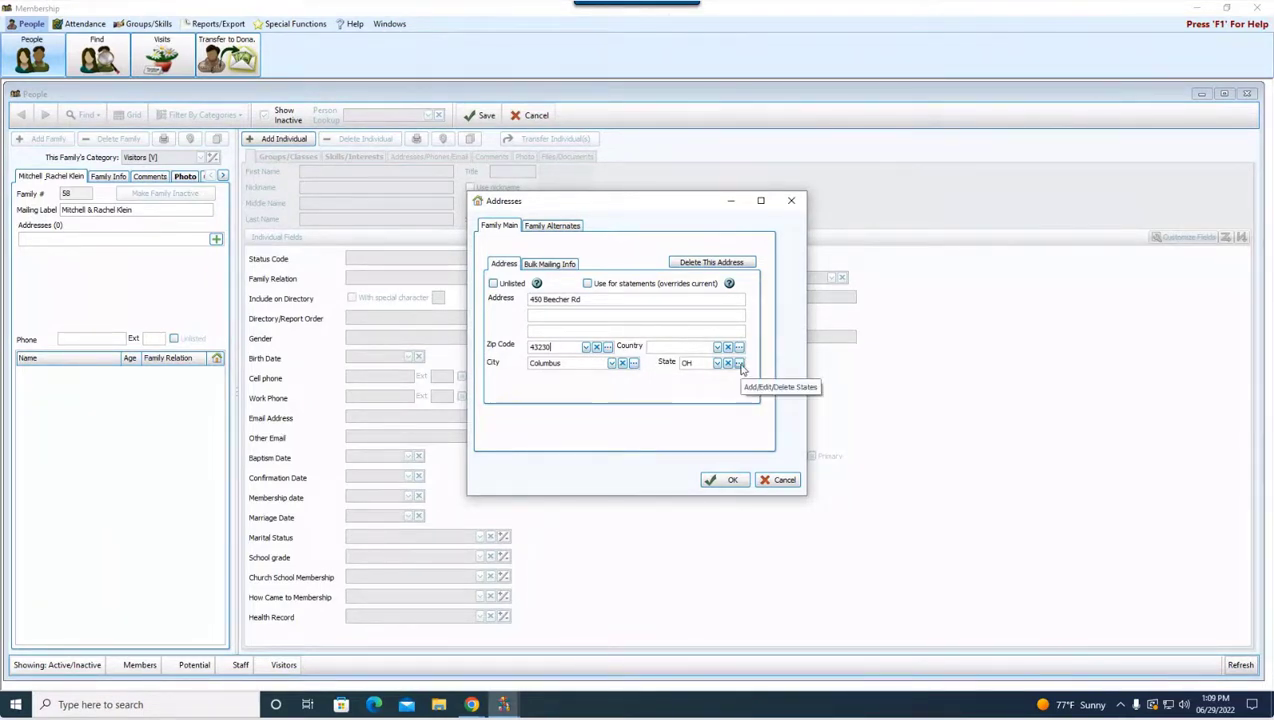
# Step: Review the bulk mailing and alternate address tabs, then save the address
pyautogui.click(553, 267)
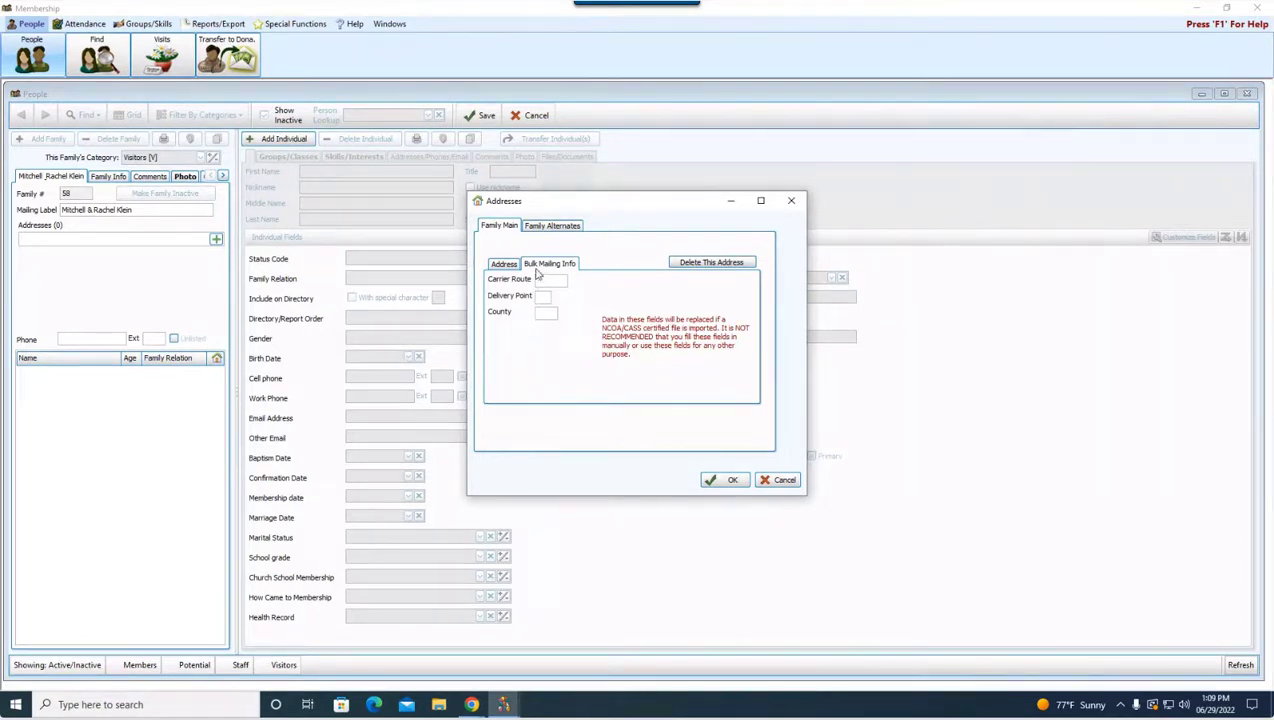
pyautogui.click(506, 264)
pyautogui.click(569, 228)
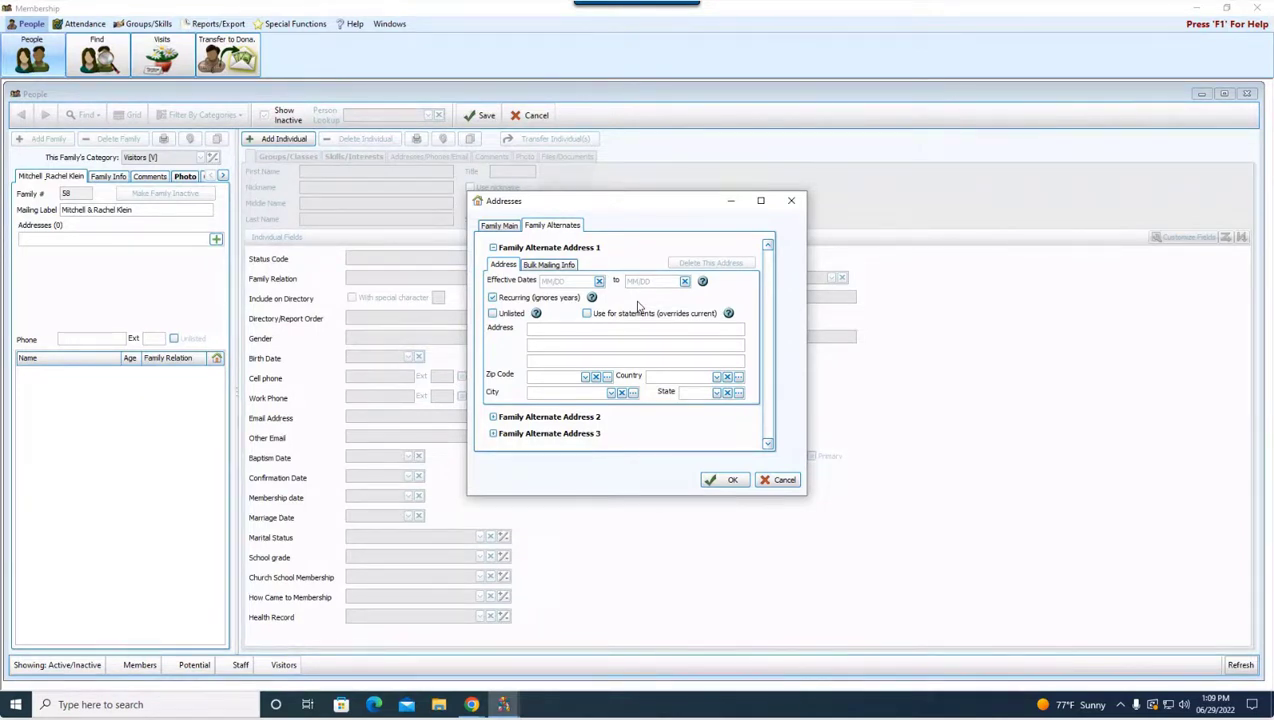
pyautogui.click(499, 226)
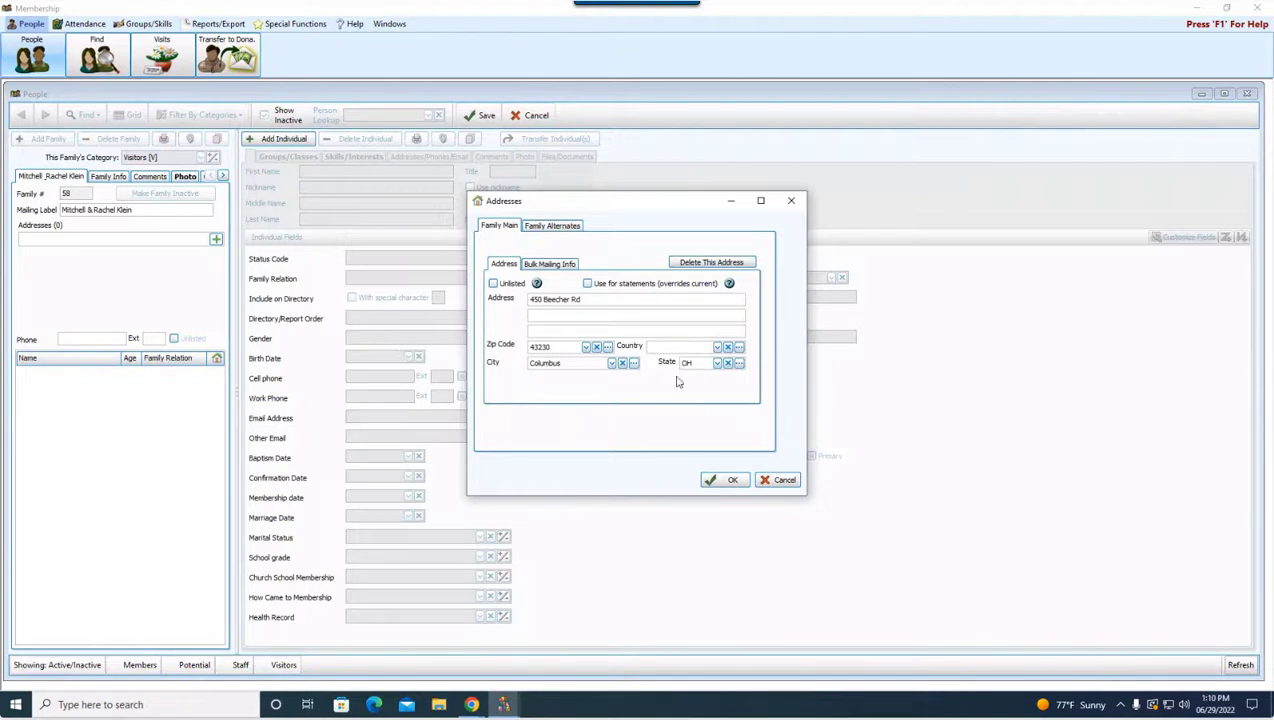
pyautogui.click(742, 485)
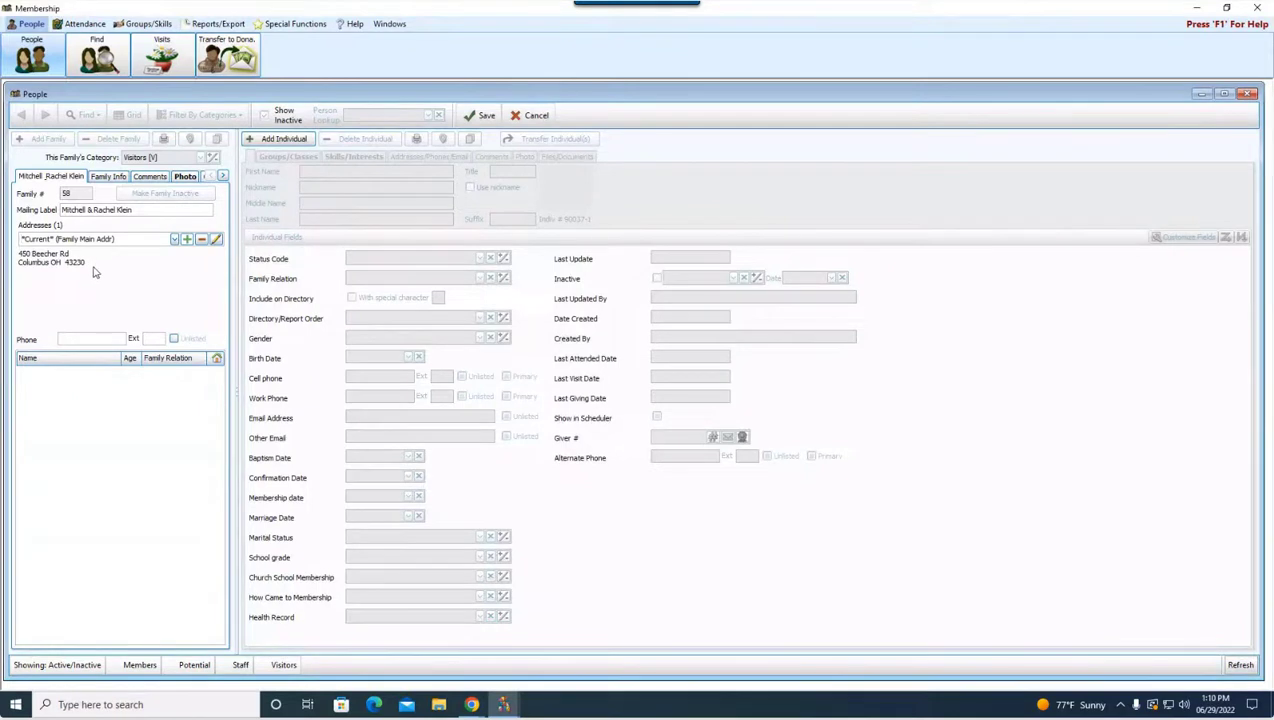
# Step: Enter the family's home phone number in the Phone field
pyautogui.click(94, 341)
pyautogui.write('614) 555-5555')
# Step: Set the Mailing Code to A - All mailings on the Family Info tab
pyautogui.click(106, 177)
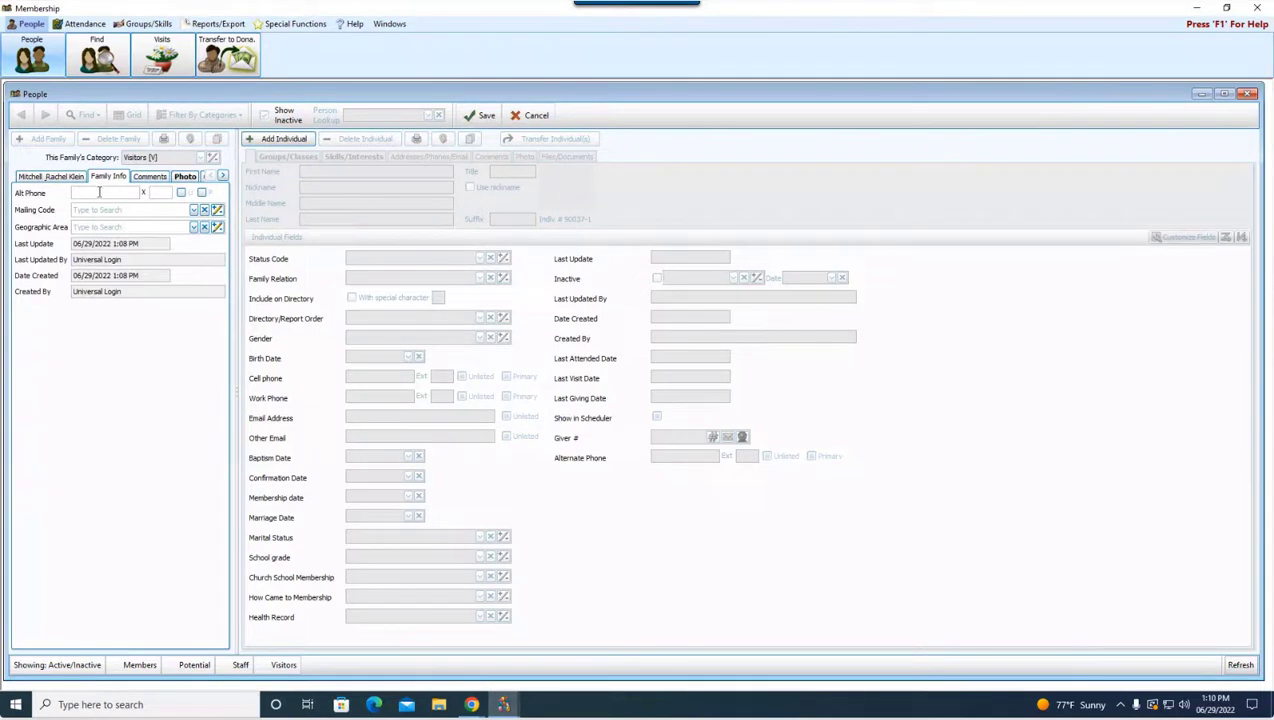
pyautogui.click(194, 211)
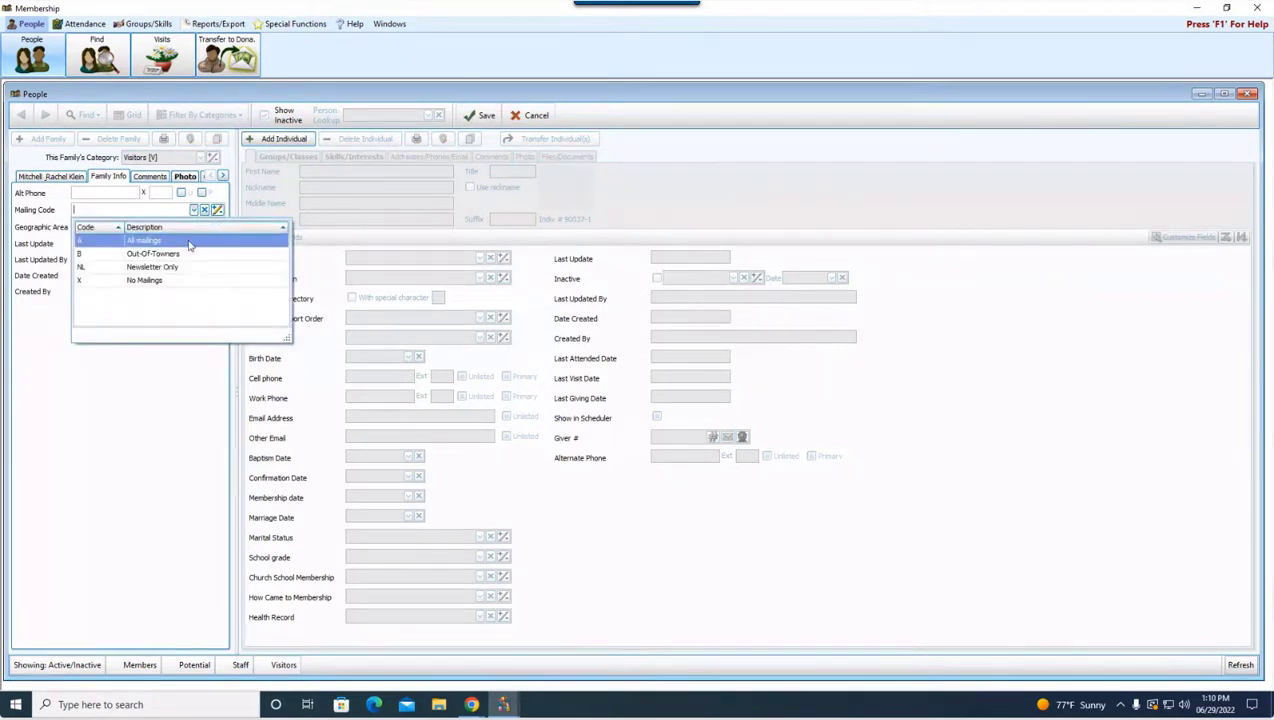
pyautogui.click(186, 244)
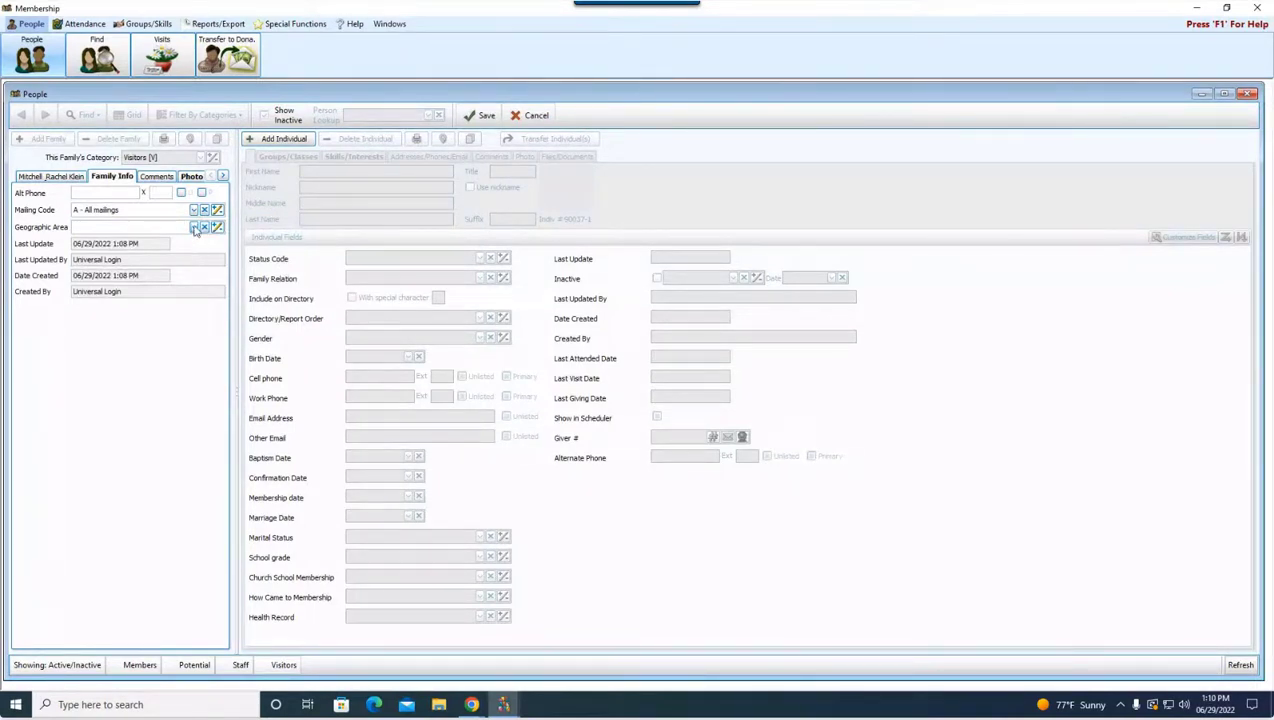
pyautogui.click(157, 292)
pyautogui.click(163, 259)
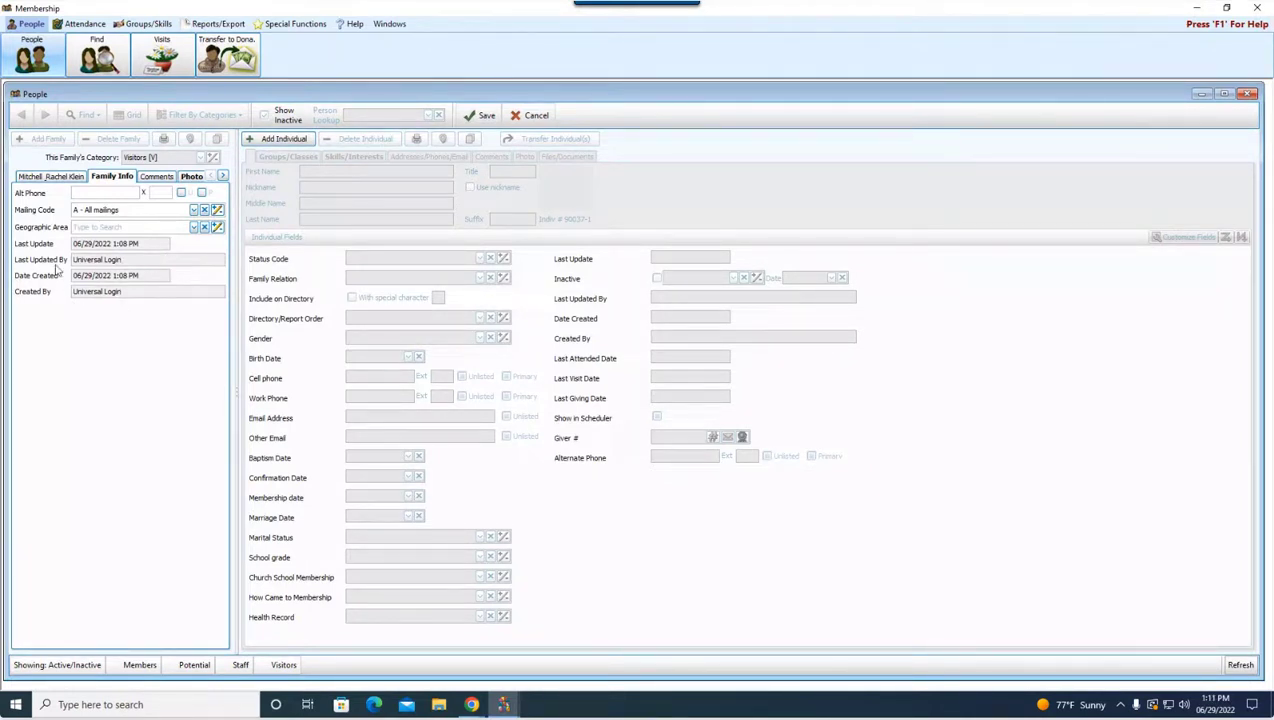
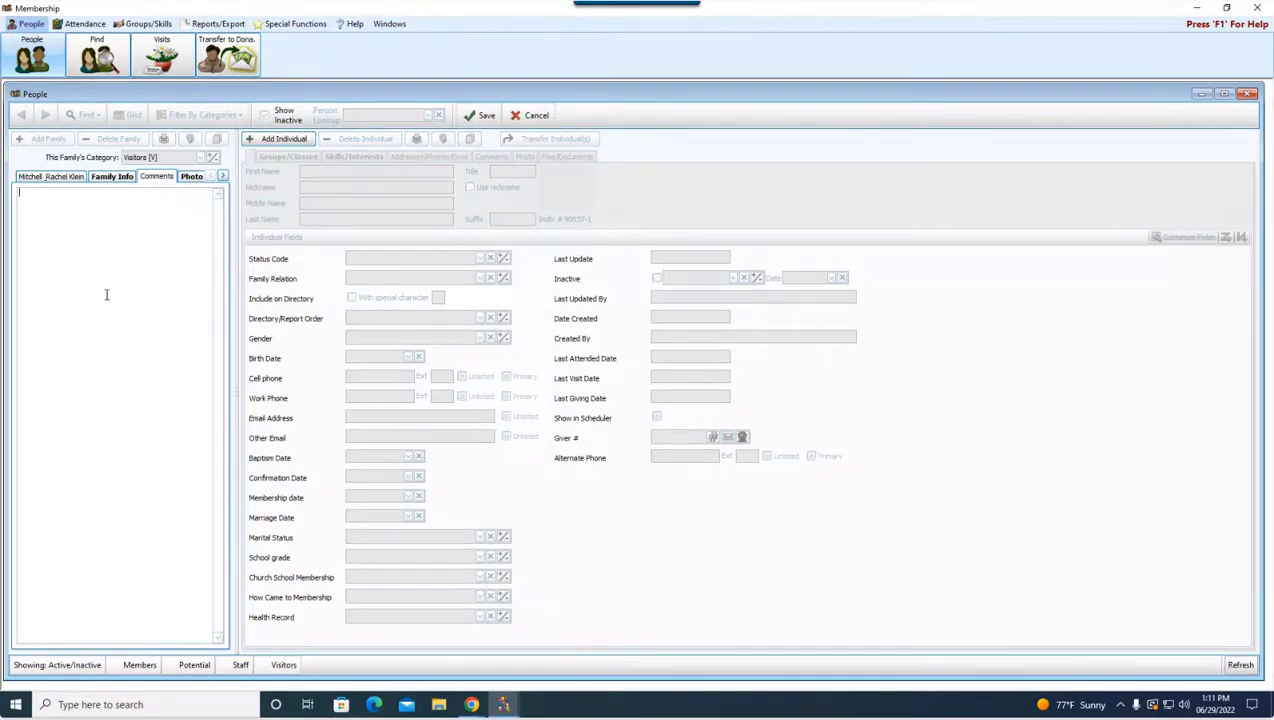
# Step: Browse the family's Photo, Other and Files/Documents pages, then go back to the family info page
pyautogui.click(192, 177)
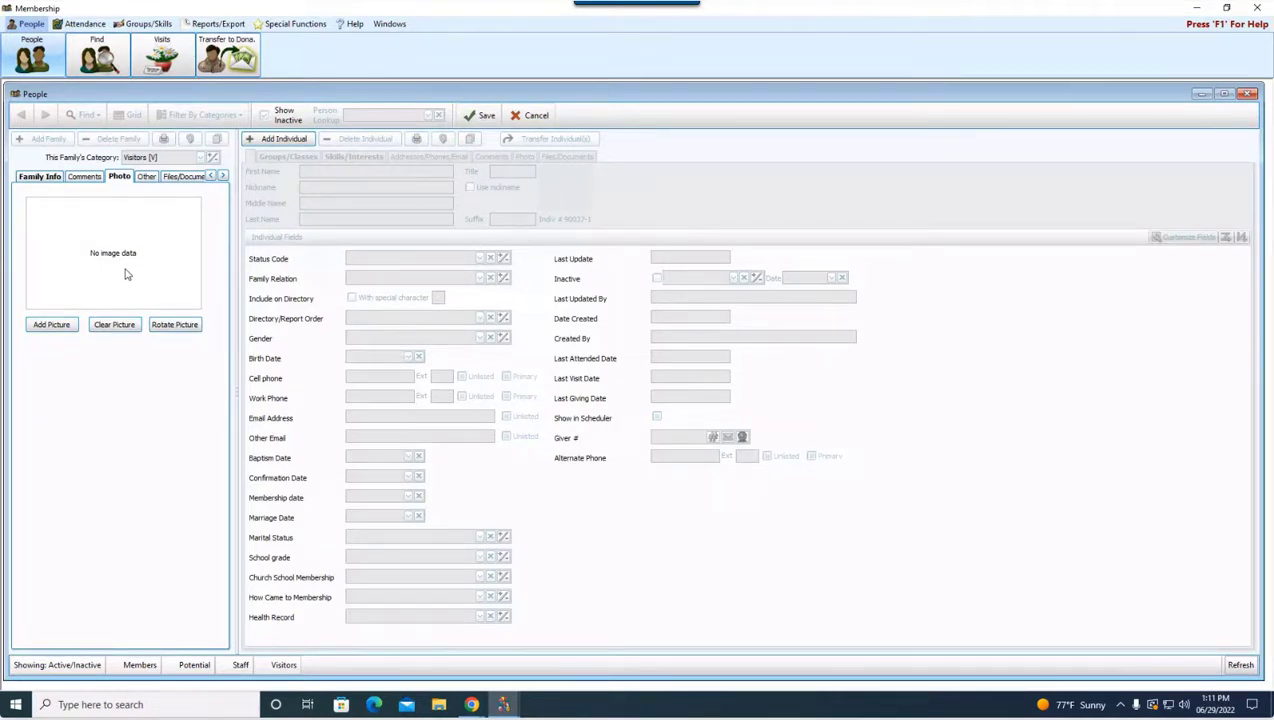
pyautogui.click(146, 177)
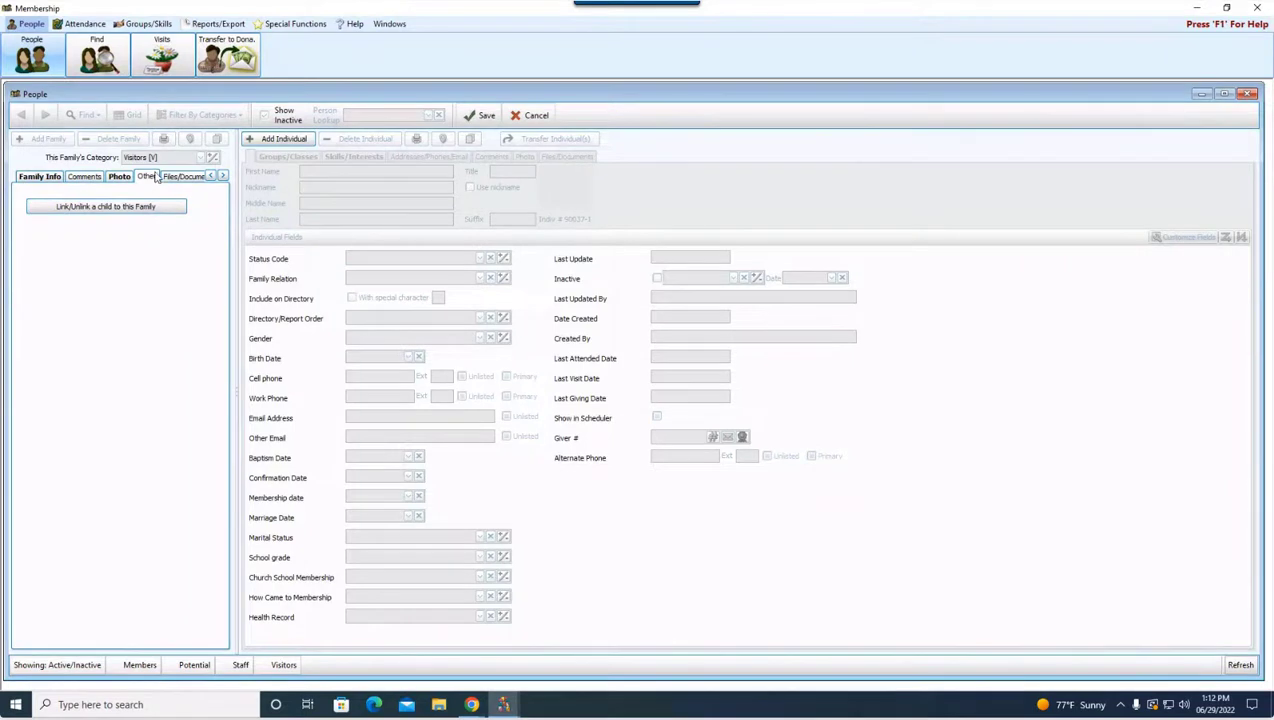
pyautogui.click(186, 180)
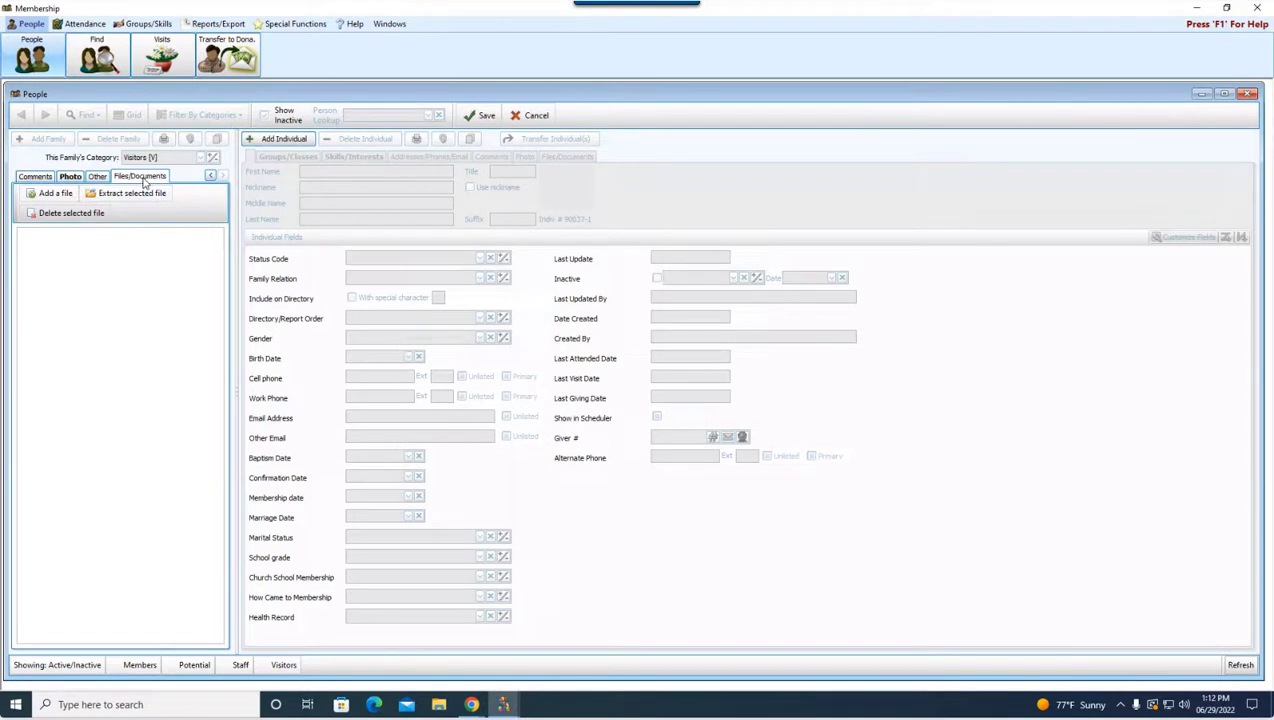
pyautogui.click(210, 177)
pyautogui.click(210, 177)
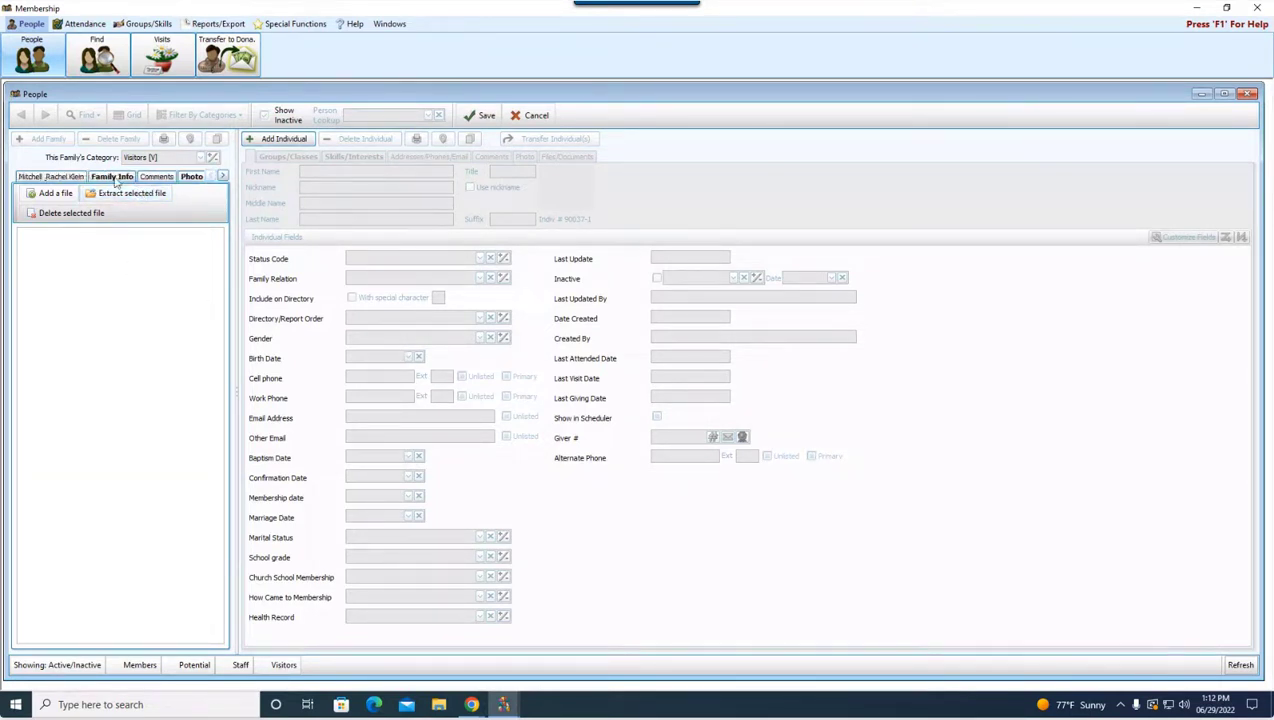
pyautogui.click(55, 177)
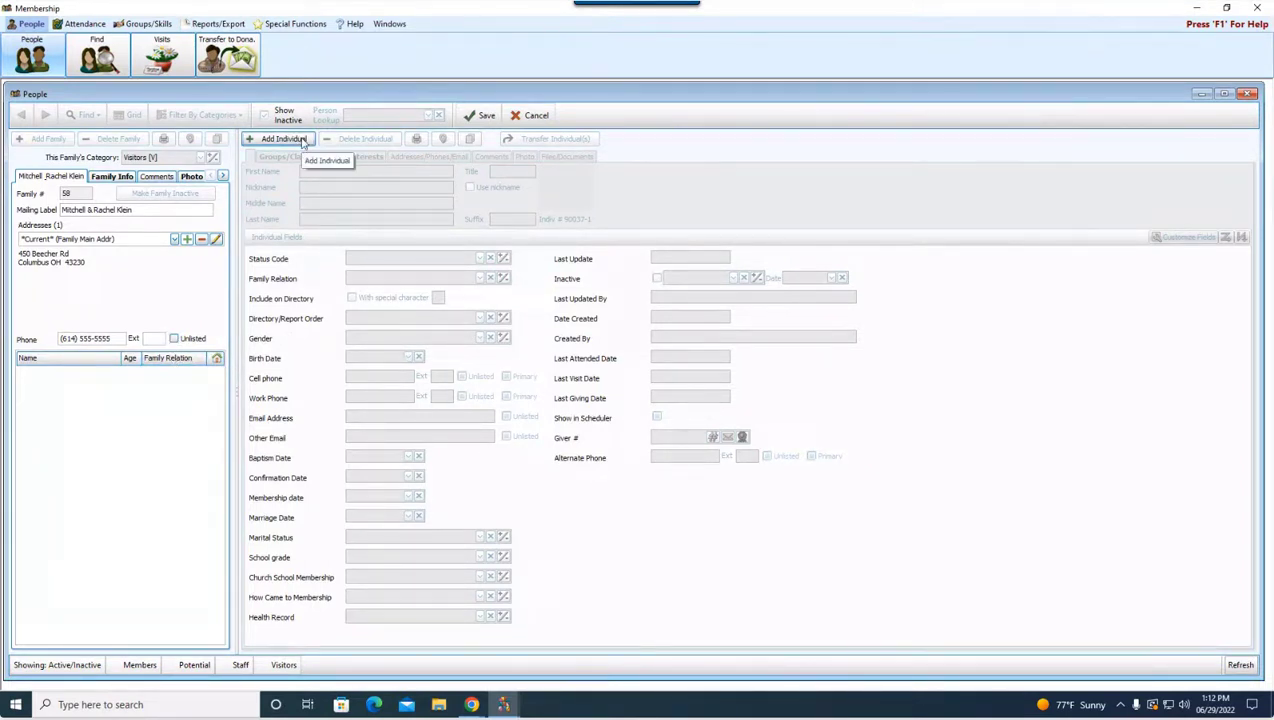
# Step: Add the husband with his first name, nickname (listed by nickname), middle name and title Mr
pyautogui.click(306, 141)
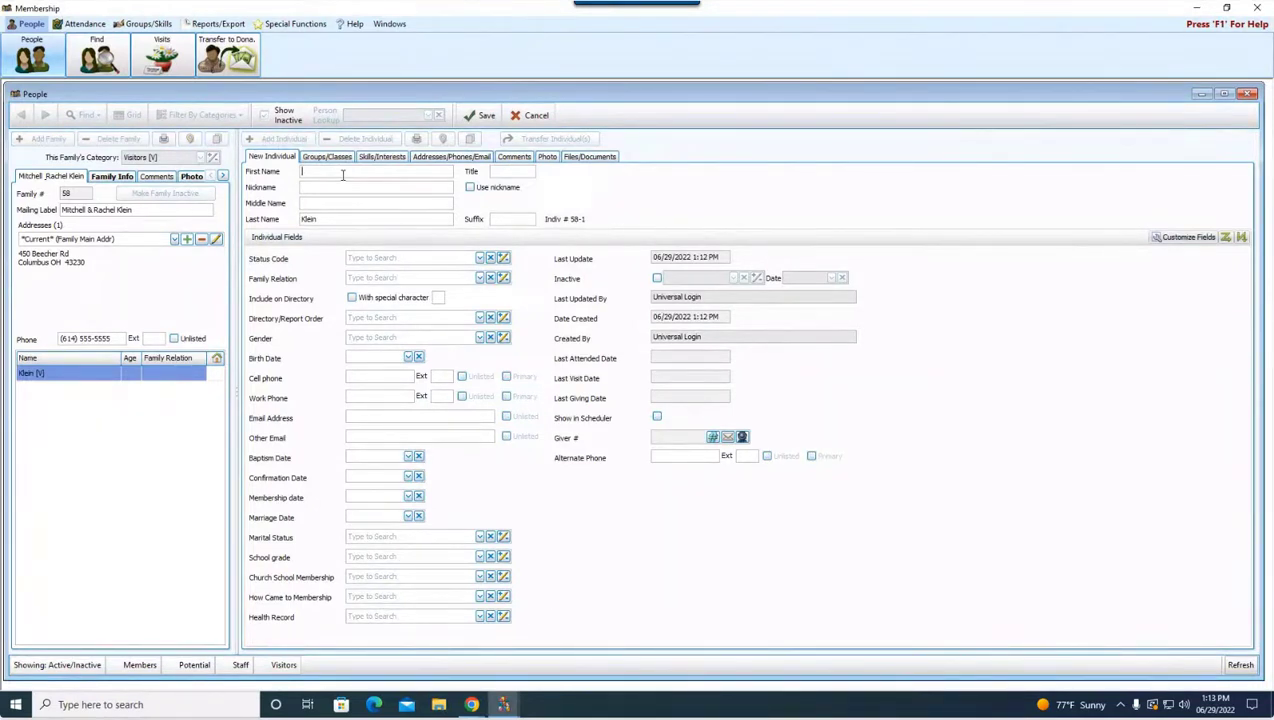
pyautogui.write('Mitchell')
pyautogui.press('Tab')
pyautogui.write('Mr')
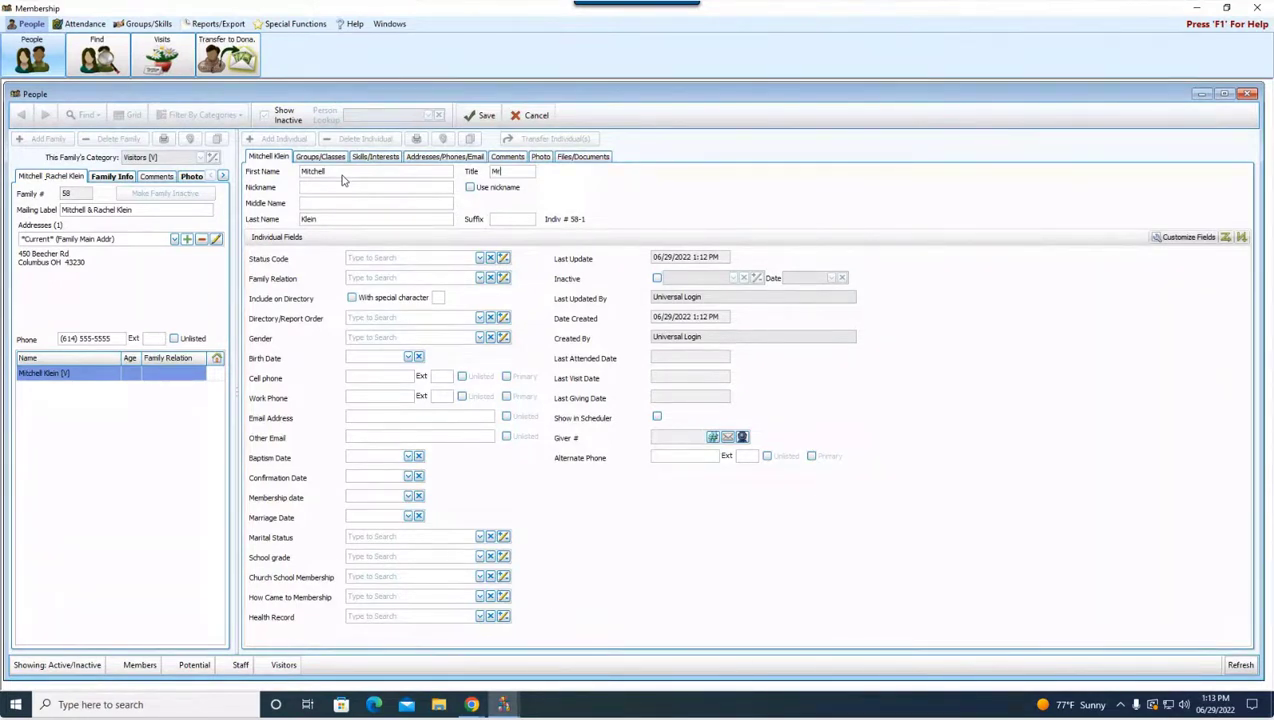
pyautogui.write('Mitch')
pyautogui.press('Tab')
pyautogui.click(471, 187)
pyautogui.click(384, 204)
pyautogui.write('Brian')
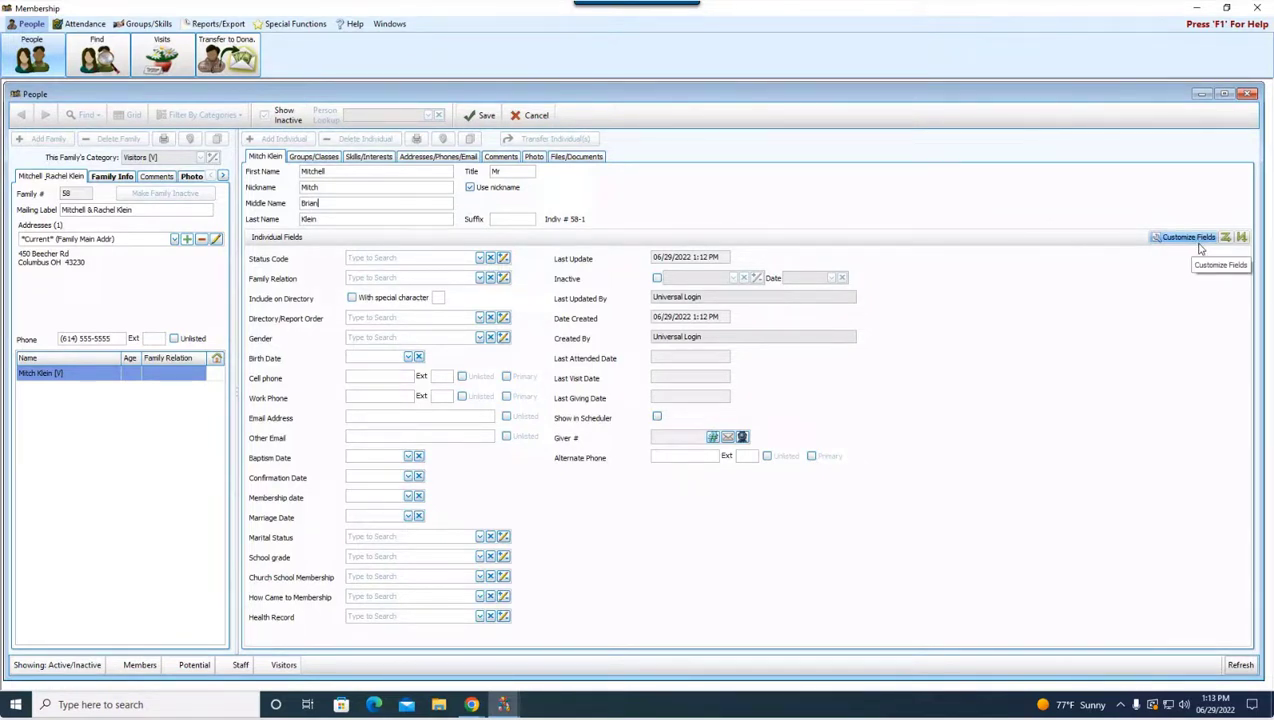
pyautogui.click(1198, 243)
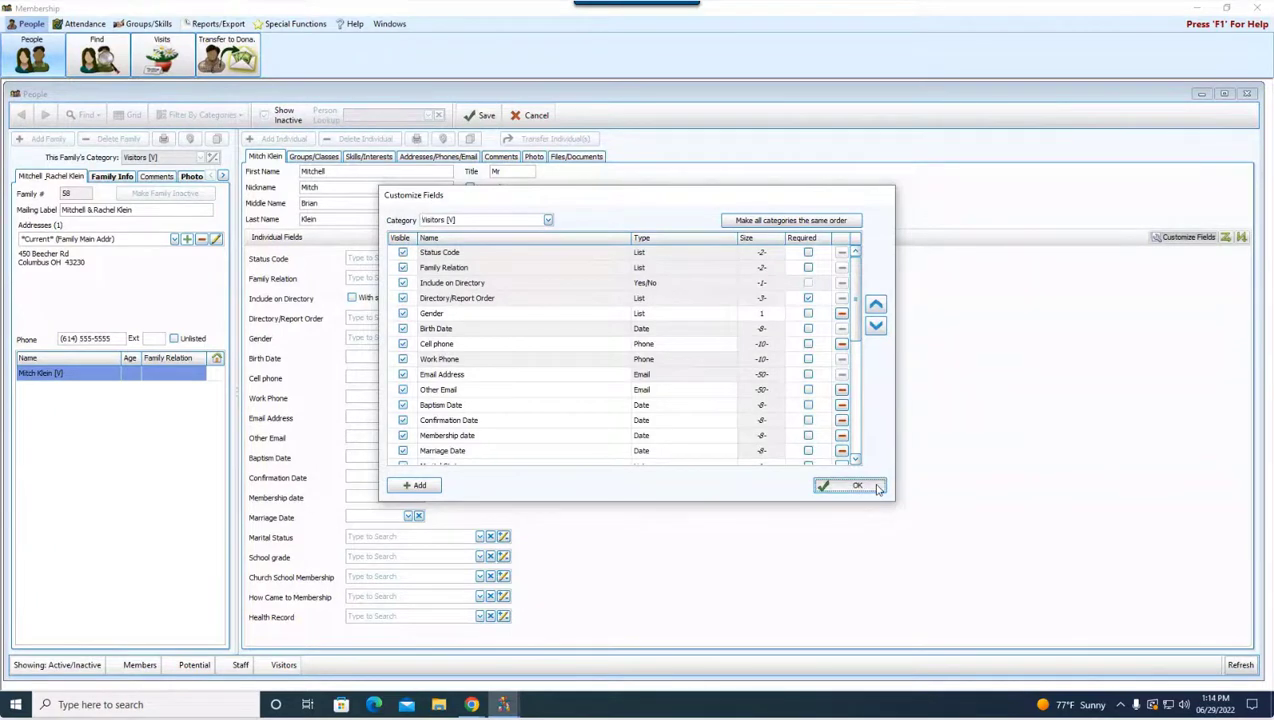
pyautogui.click(840, 487)
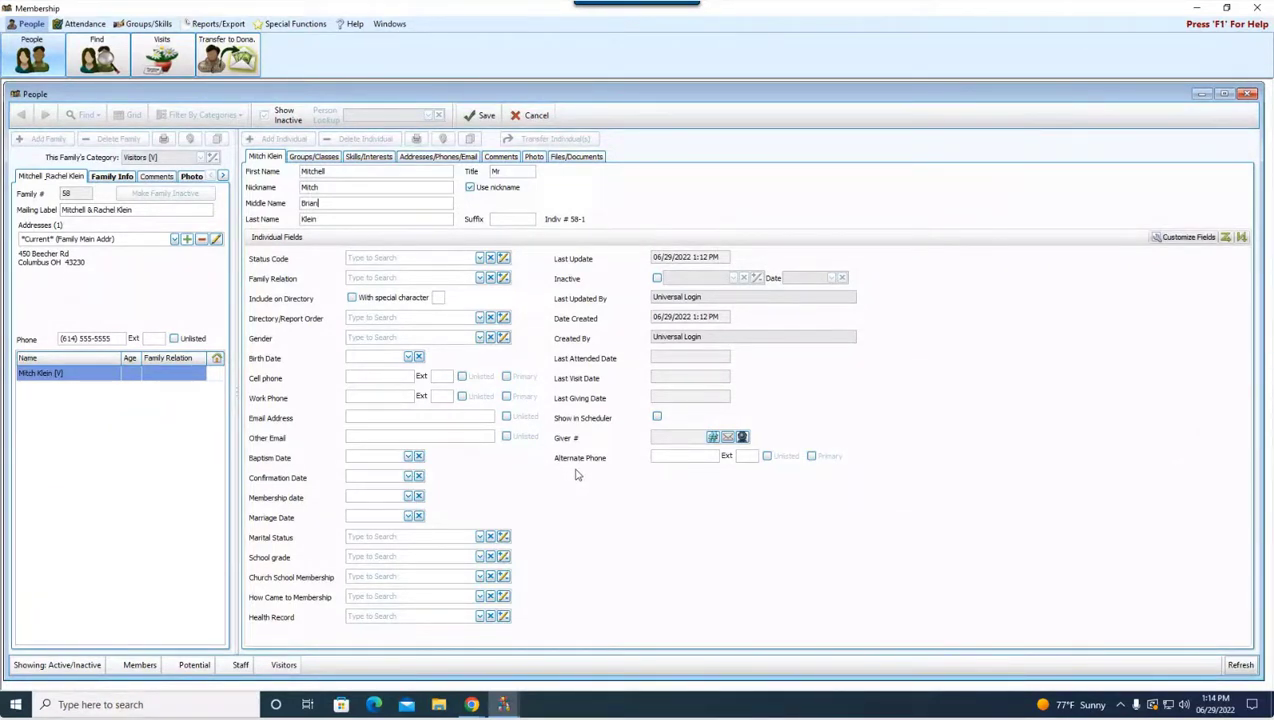
# Step: Set the husband's Directory/Report Order to 1 - Primary and save his record
pyautogui.click(459, 318)
pyautogui.click(480, 318)
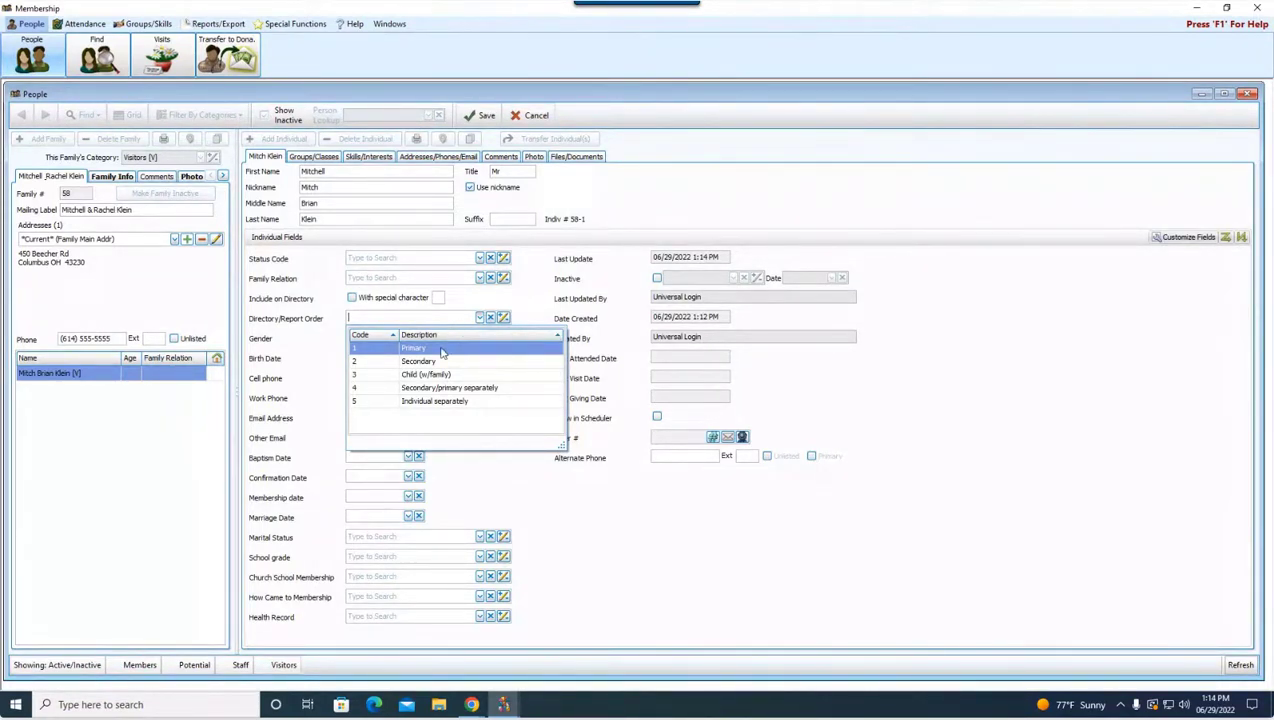
pyautogui.click(442, 353)
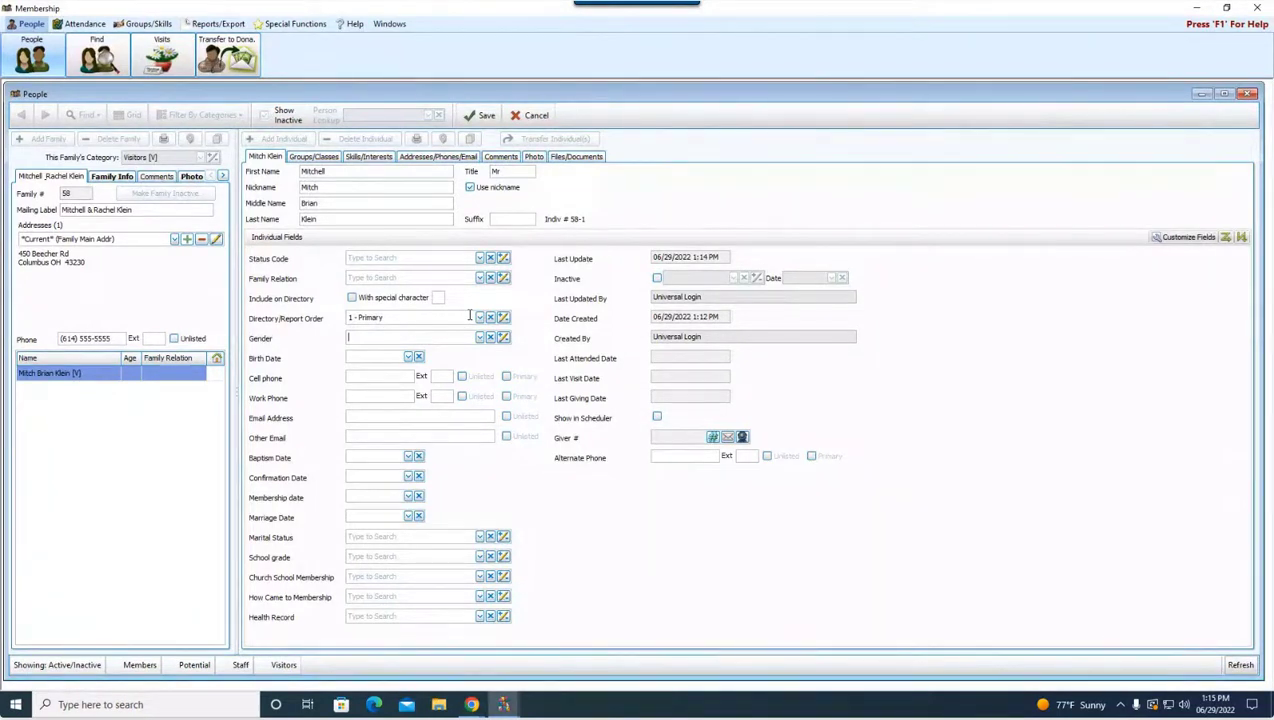
pyautogui.click(485, 117)
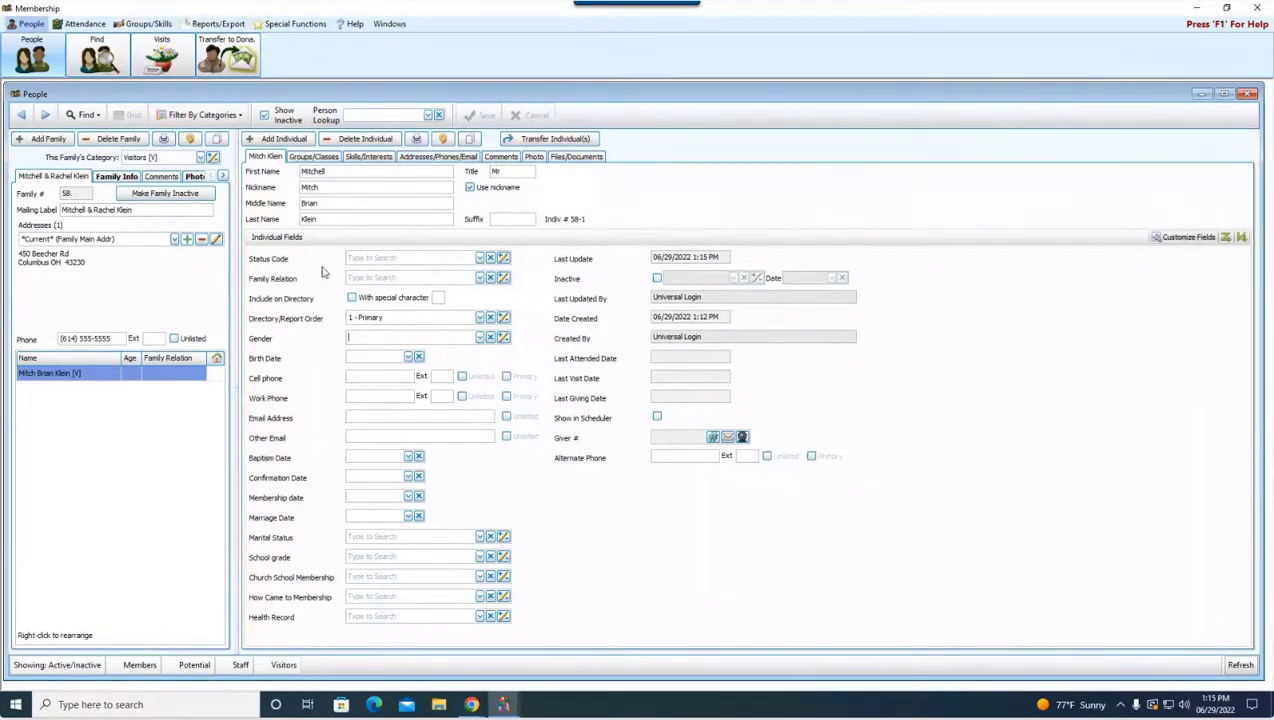
# Step: Set the husband's Status Code to Active Member, checking the status code maintenance list
pyautogui.click(479, 259)
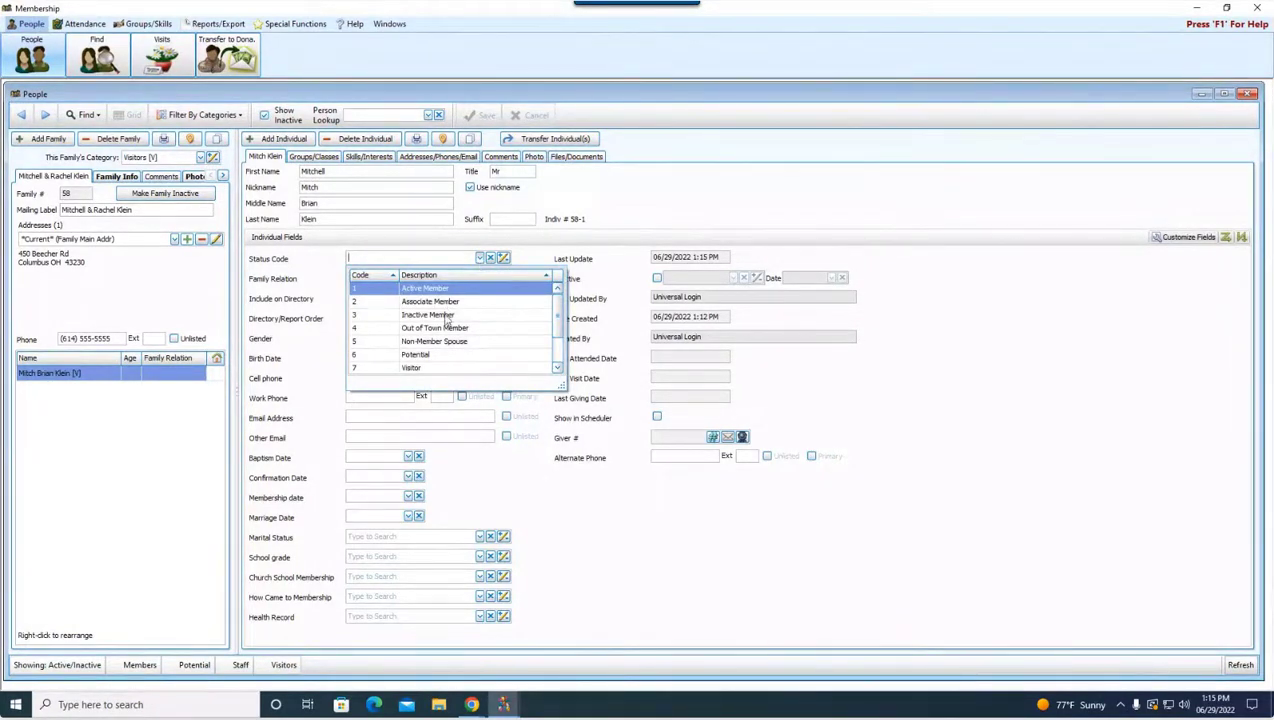
pyautogui.click(428, 289)
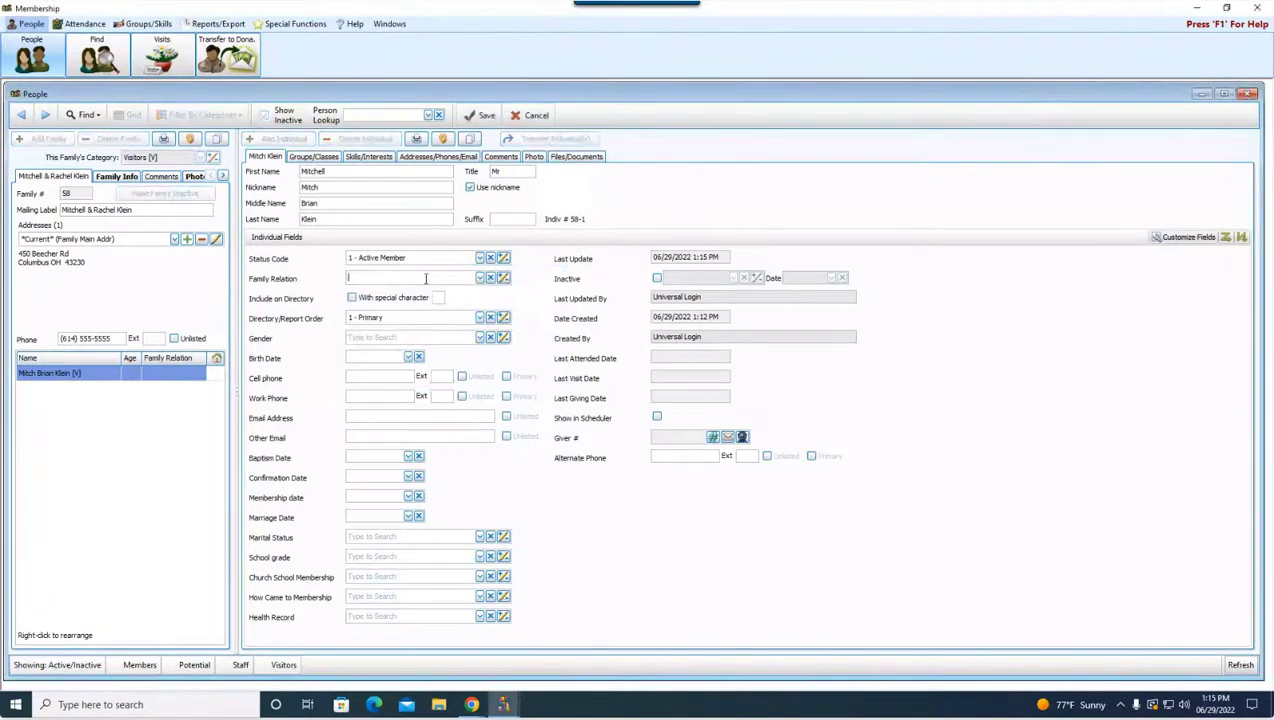
pyautogui.click(503, 258)
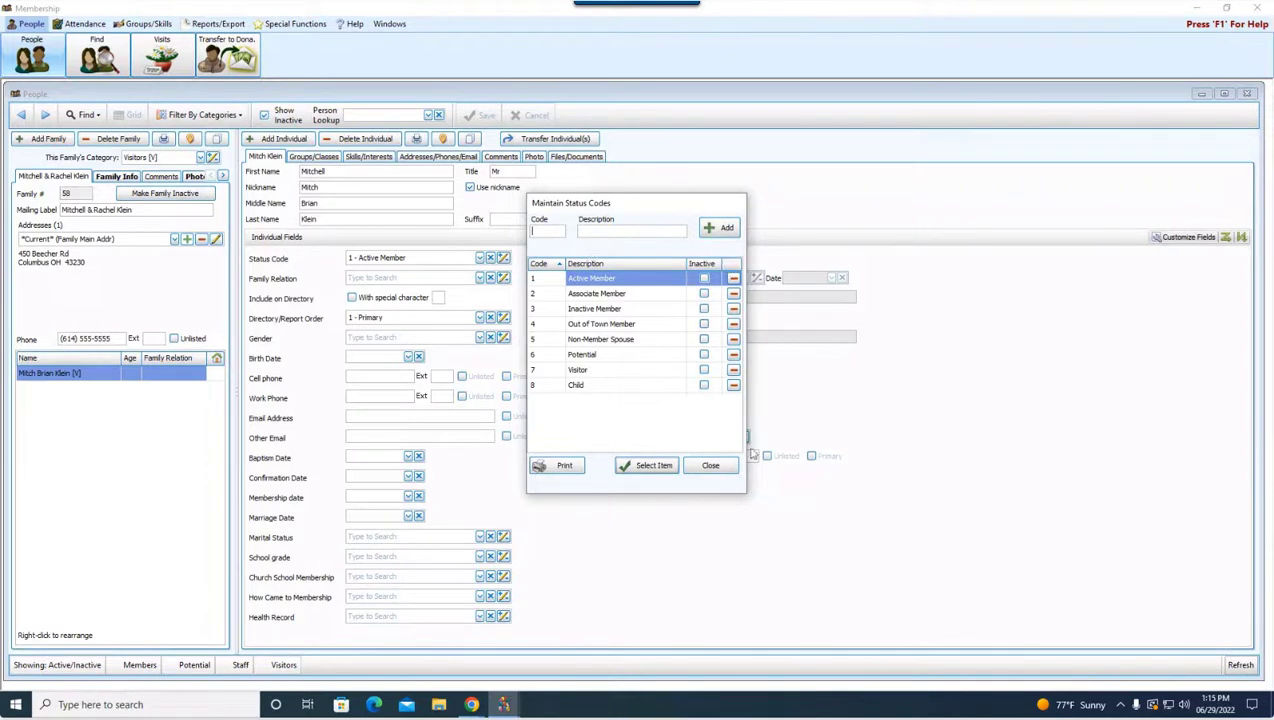
pyautogui.click(728, 469)
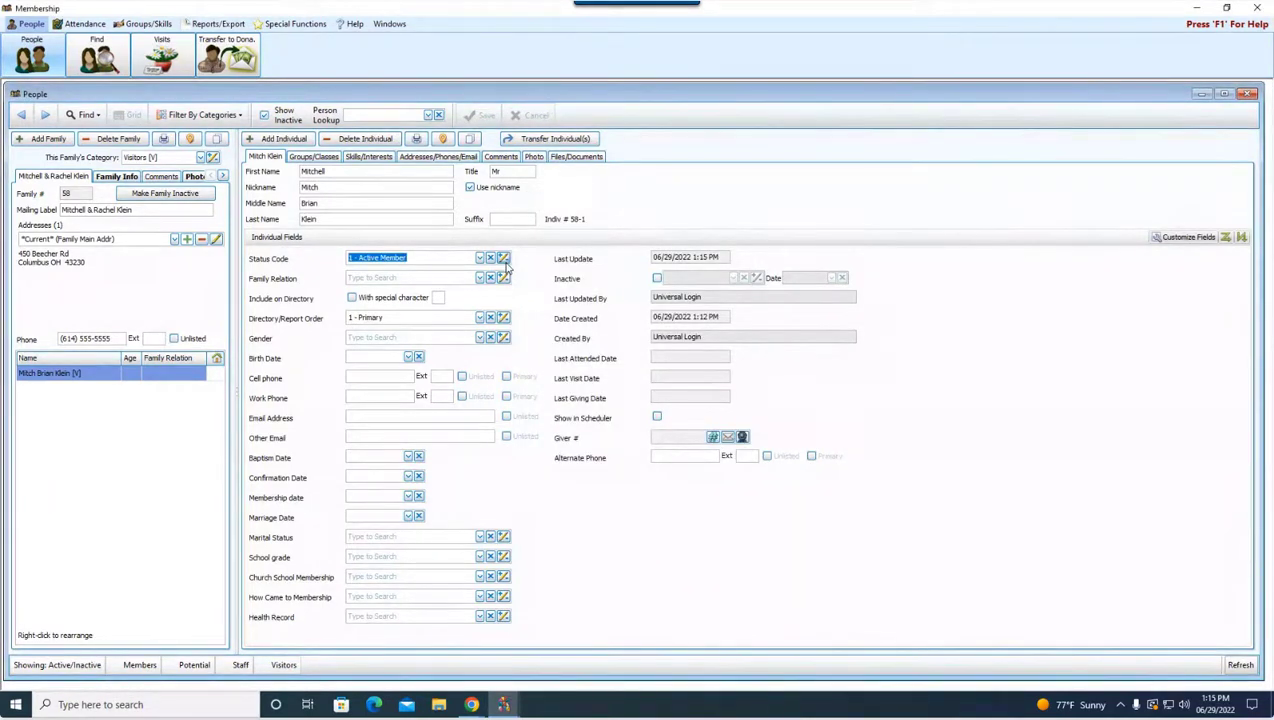
# Step: Make him Husband, gender Male, born 04/30/1989, saving the record
pyautogui.click(479, 278)
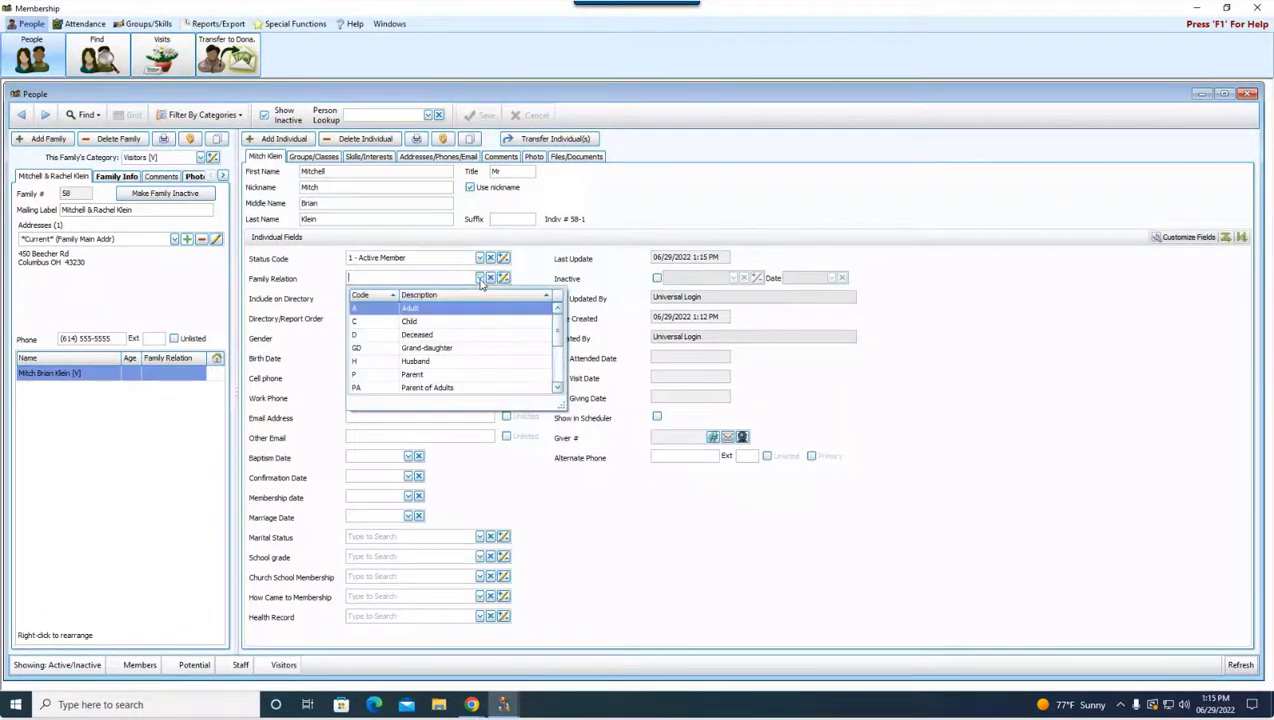
pyautogui.click(460, 362)
pyautogui.click(479, 338)
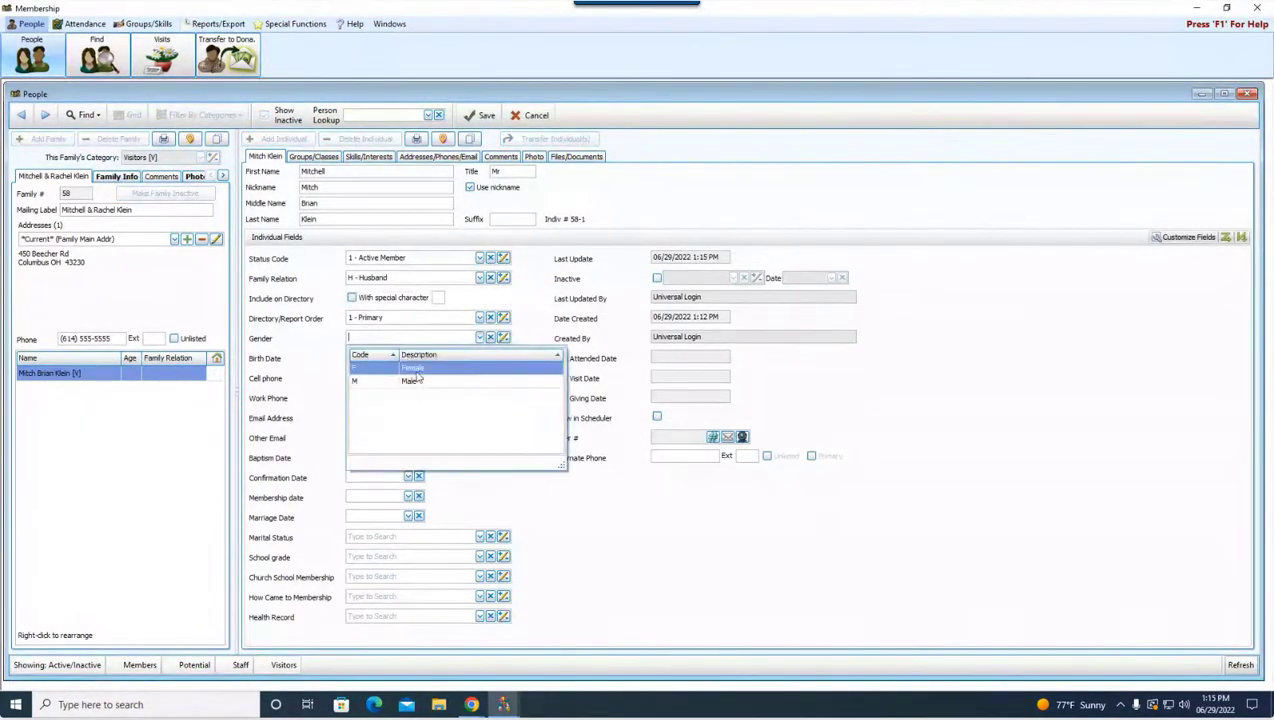
pyautogui.click(412, 381)
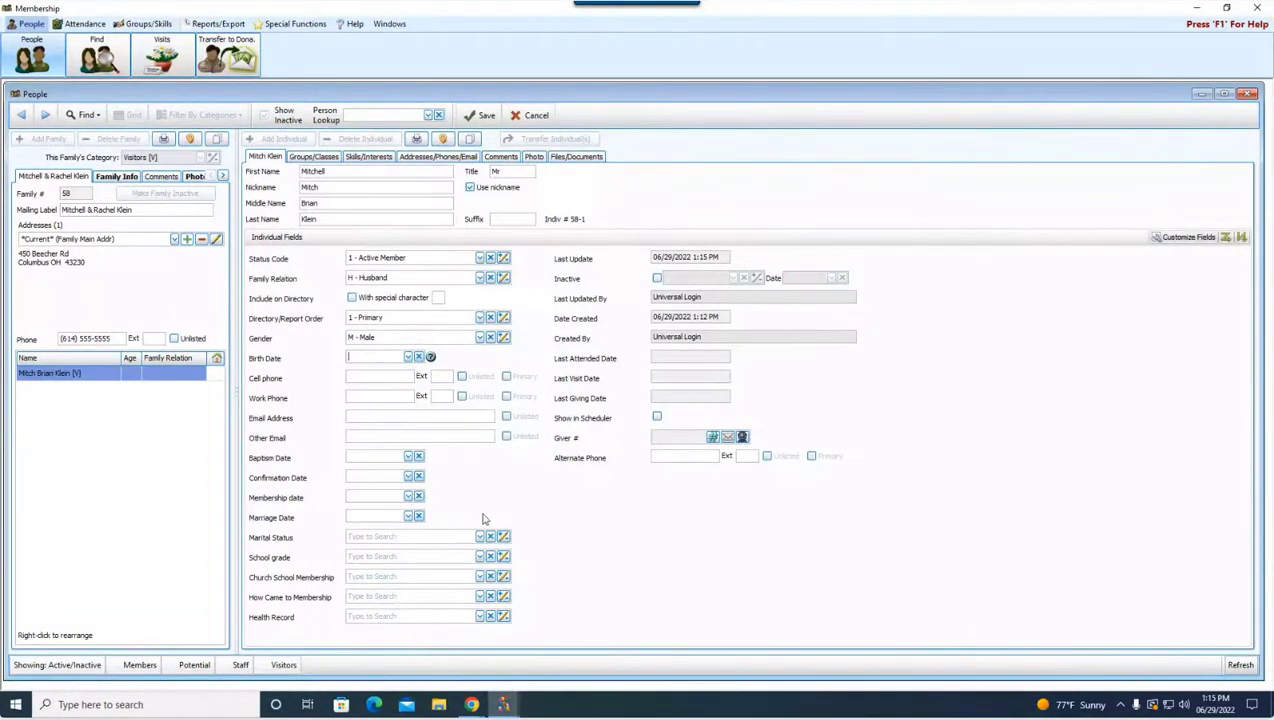
pyautogui.click(486, 116)
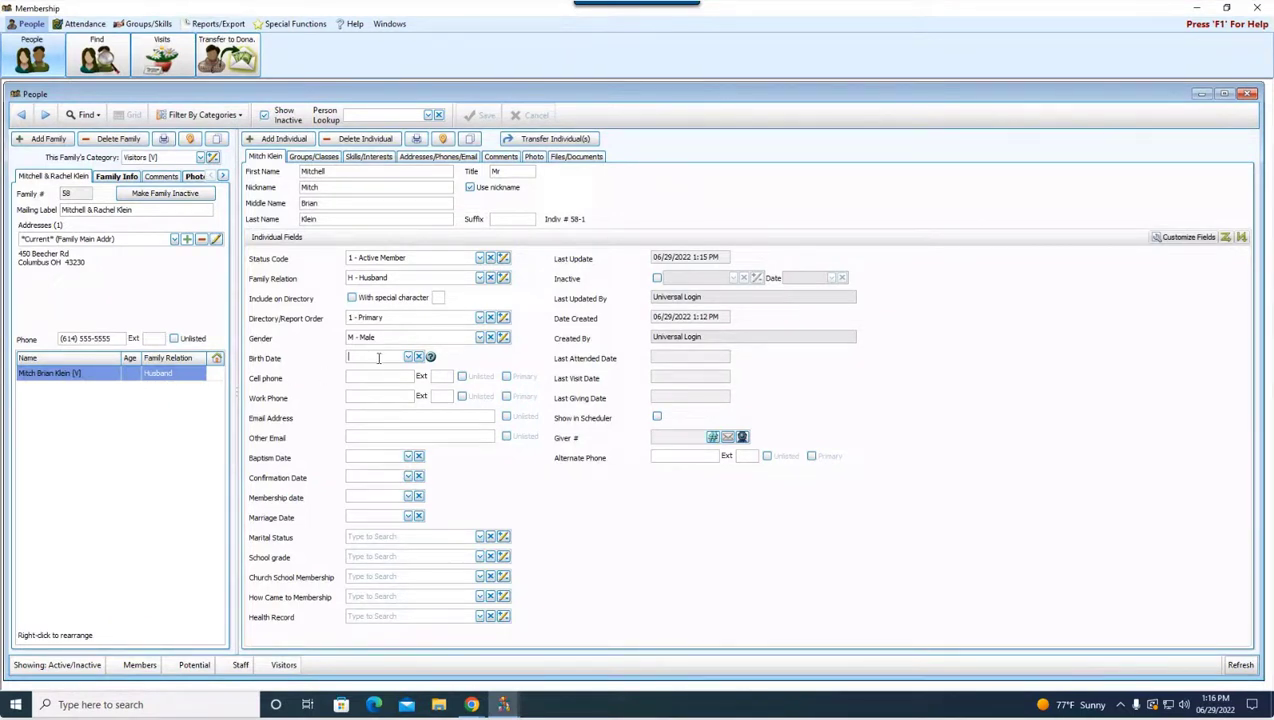
pyautogui.write('04/')
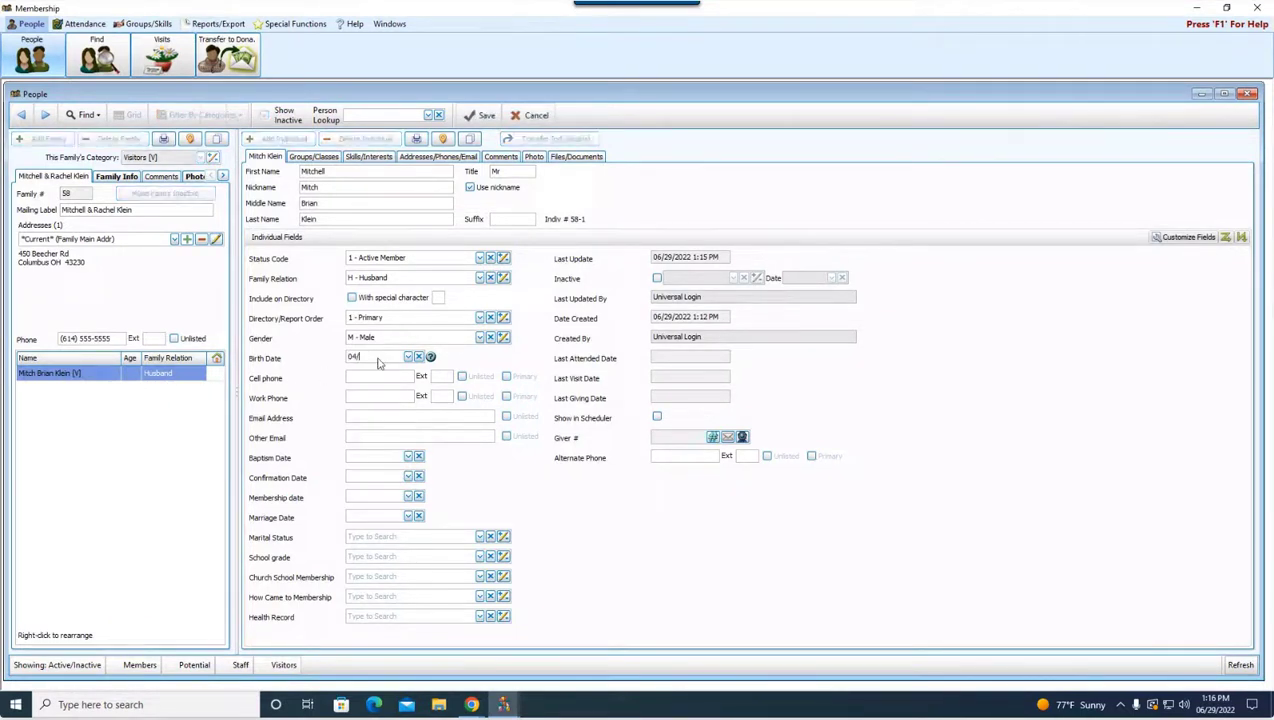
pyautogui.write('30/1989')
pyautogui.click(480, 116)
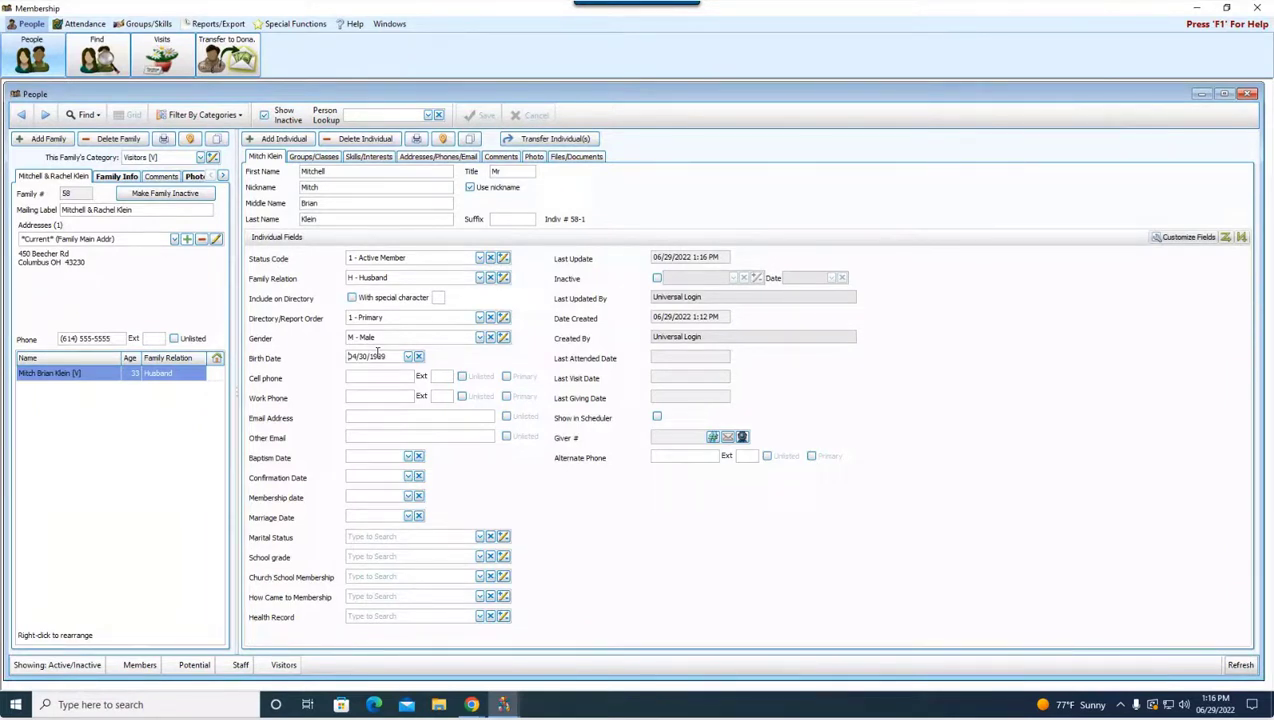
# Step: Add the wife as a new member with her name, Active Member status and relation W - Wife
pyautogui.click(285, 139)
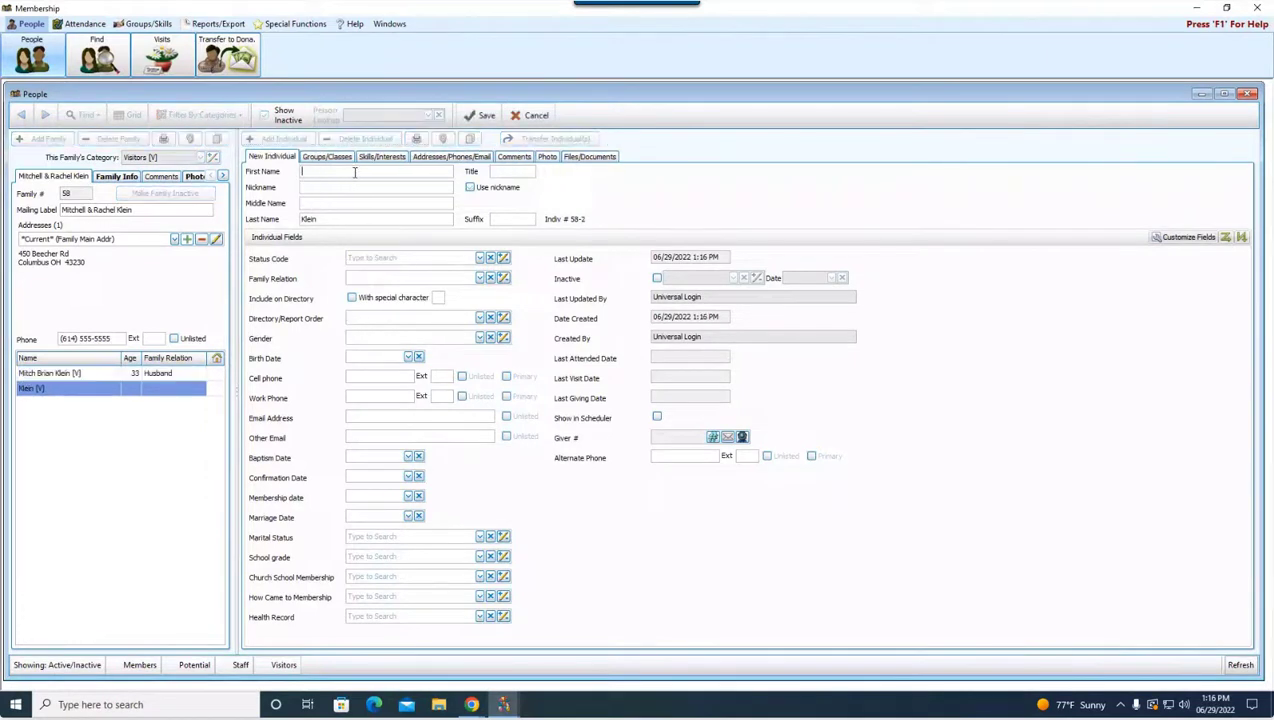
pyautogui.write('Rachel')
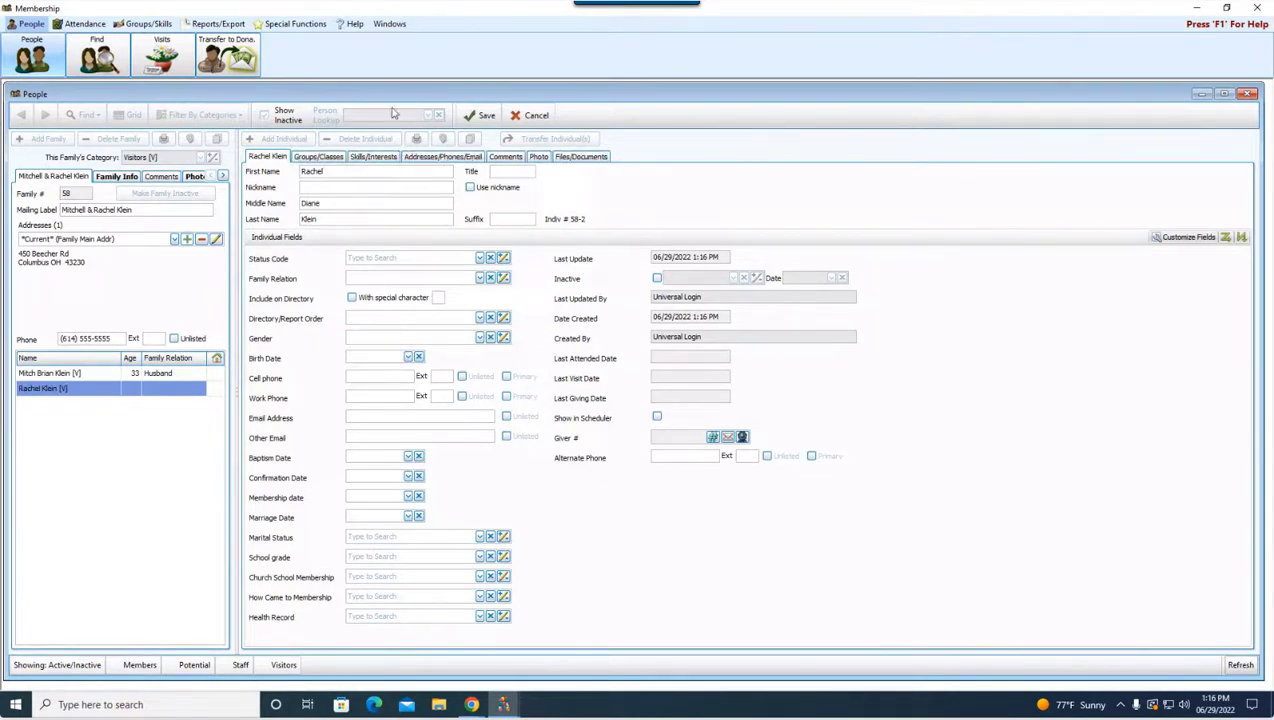
pyautogui.click(480, 258)
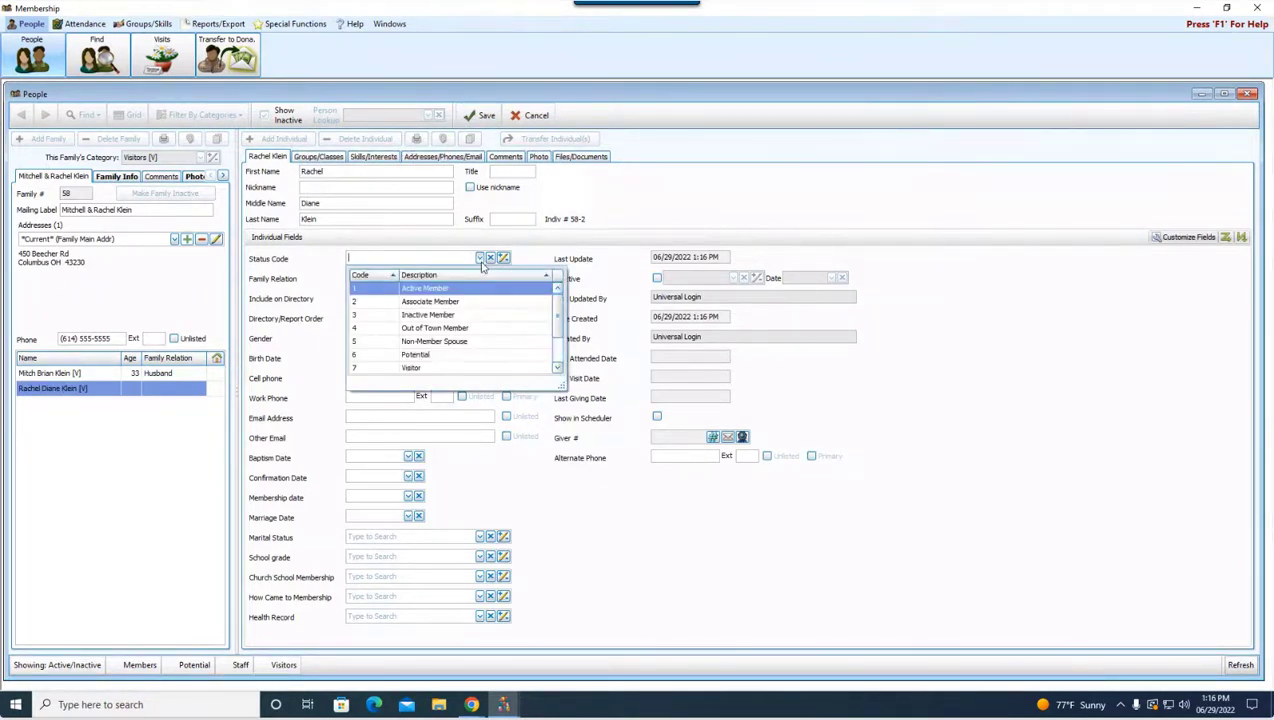
pyautogui.click(448, 290)
pyautogui.click(480, 278)
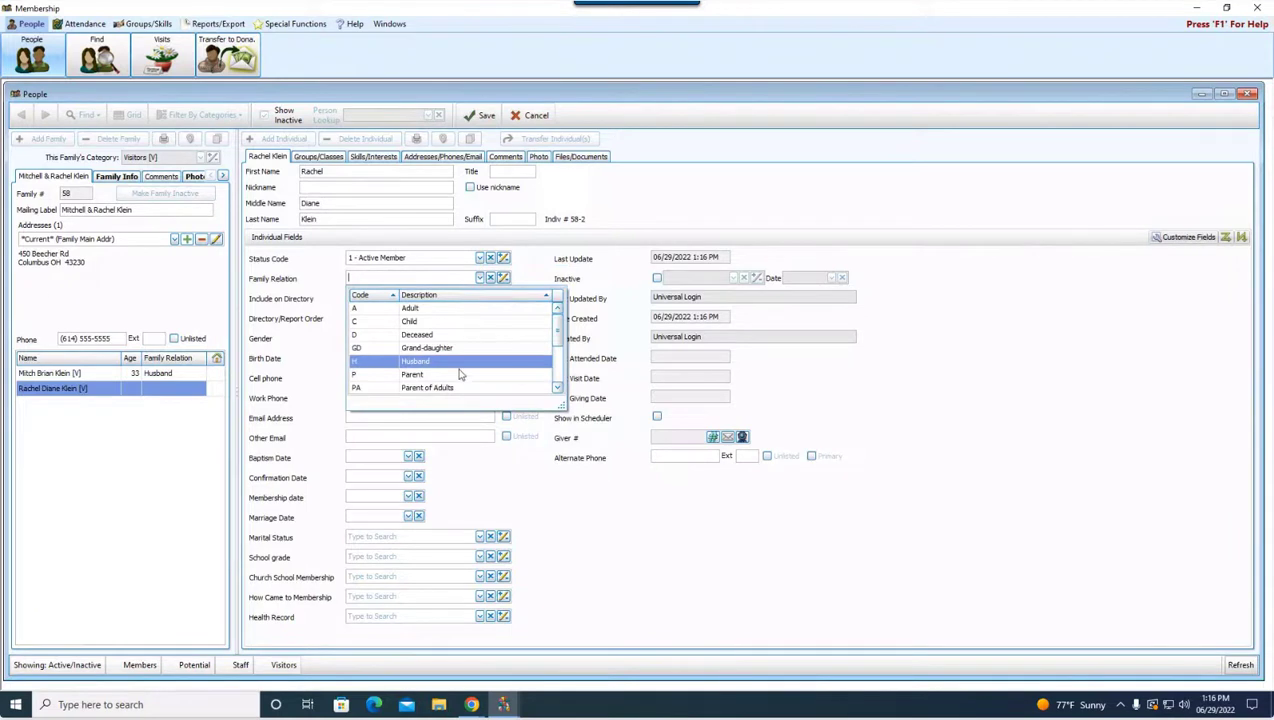
pyautogui.scroll(-3, 458, 373)
pyautogui.scroll(-2, 470, 372)
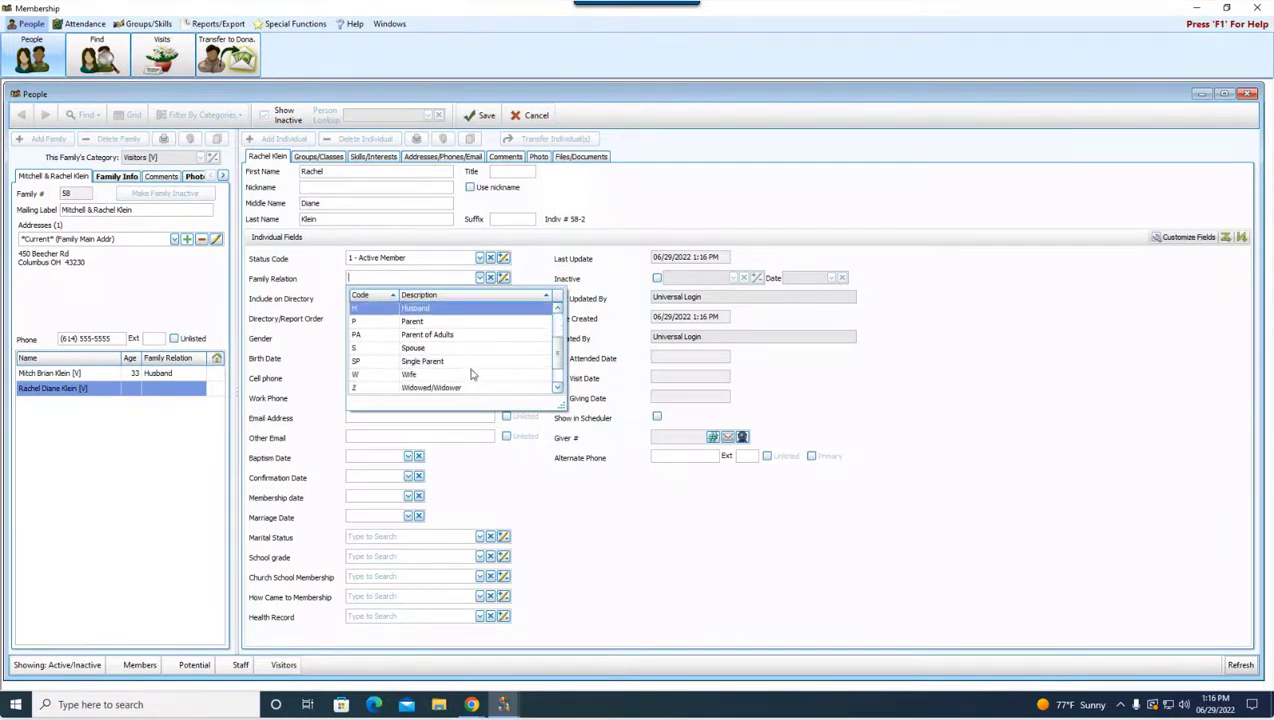
pyautogui.click(436, 361)
pyautogui.click(363, 319)
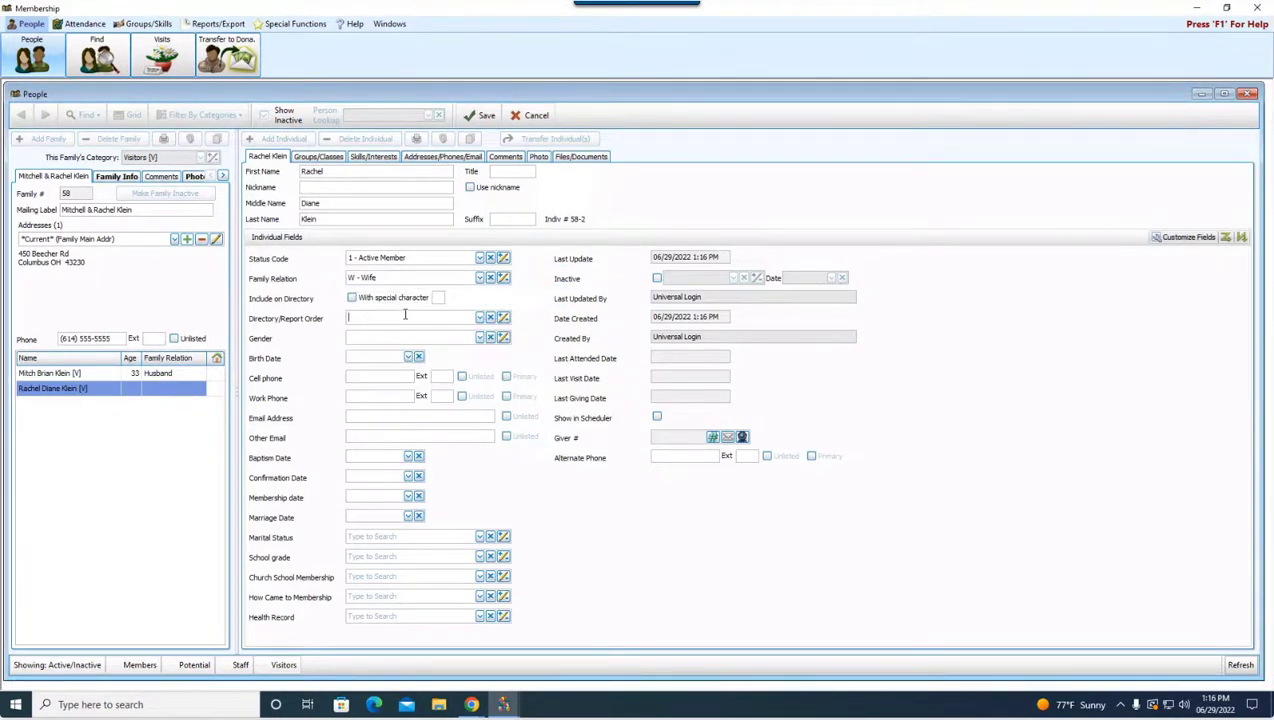
pyautogui.click(479, 318)
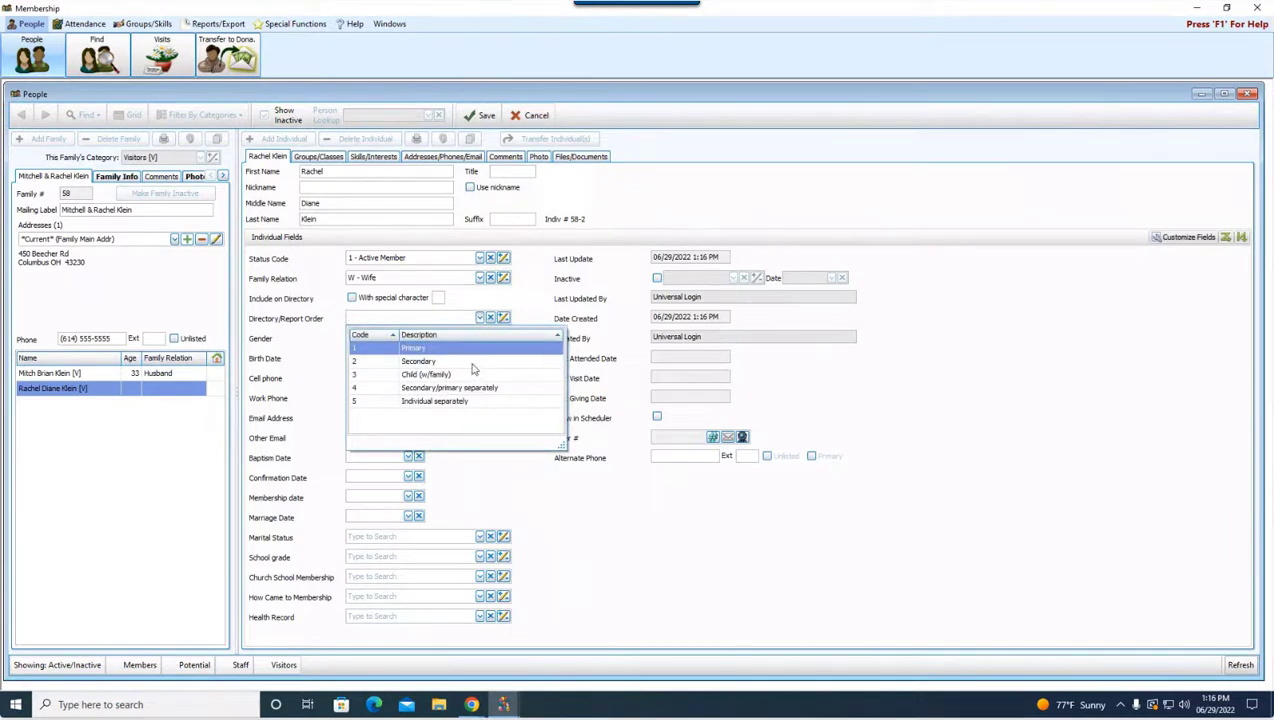
pyautogui.click(472, 363)
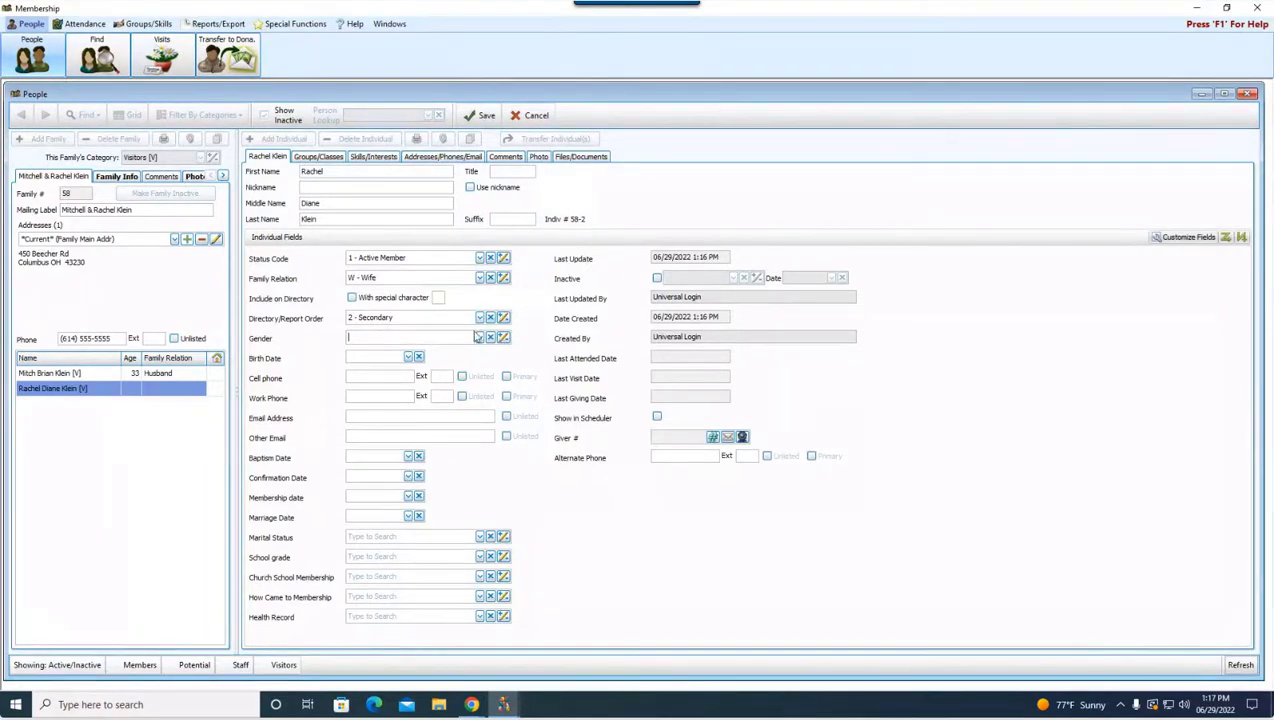
pyautogui.click(480, 339)
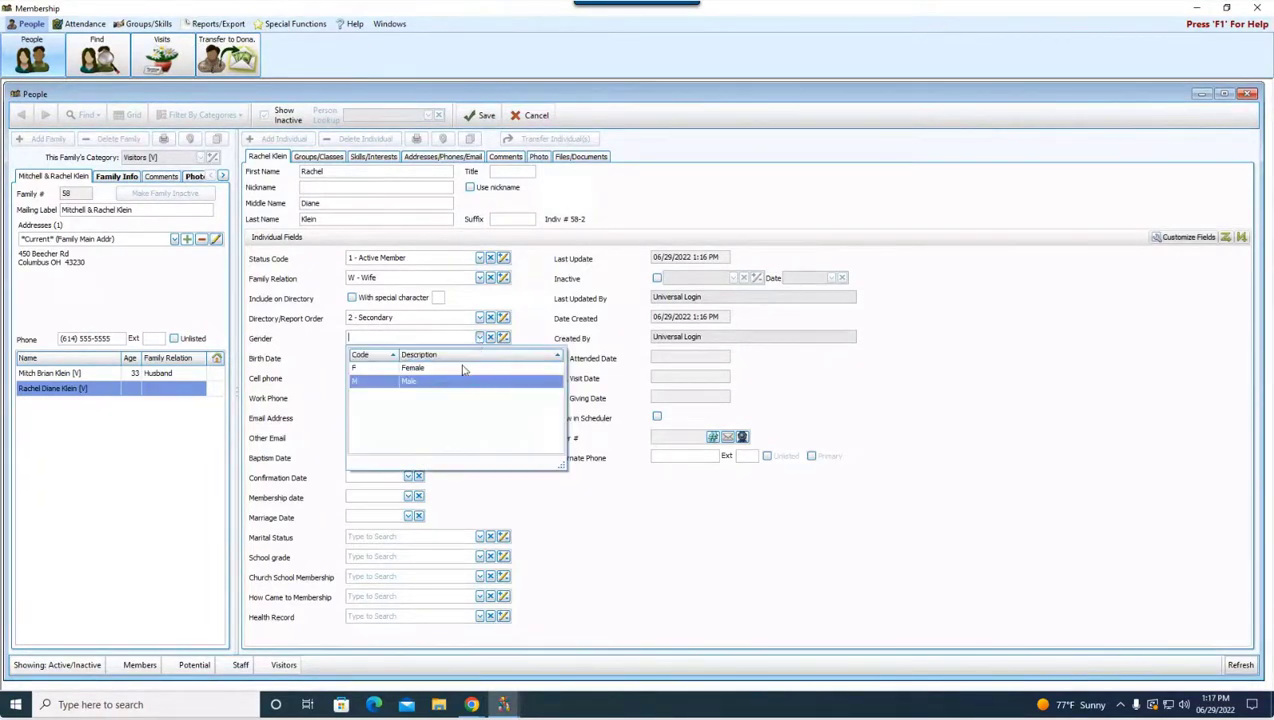
pyautogui.click(460, 372)
pyautogui.write('10/25/1988')
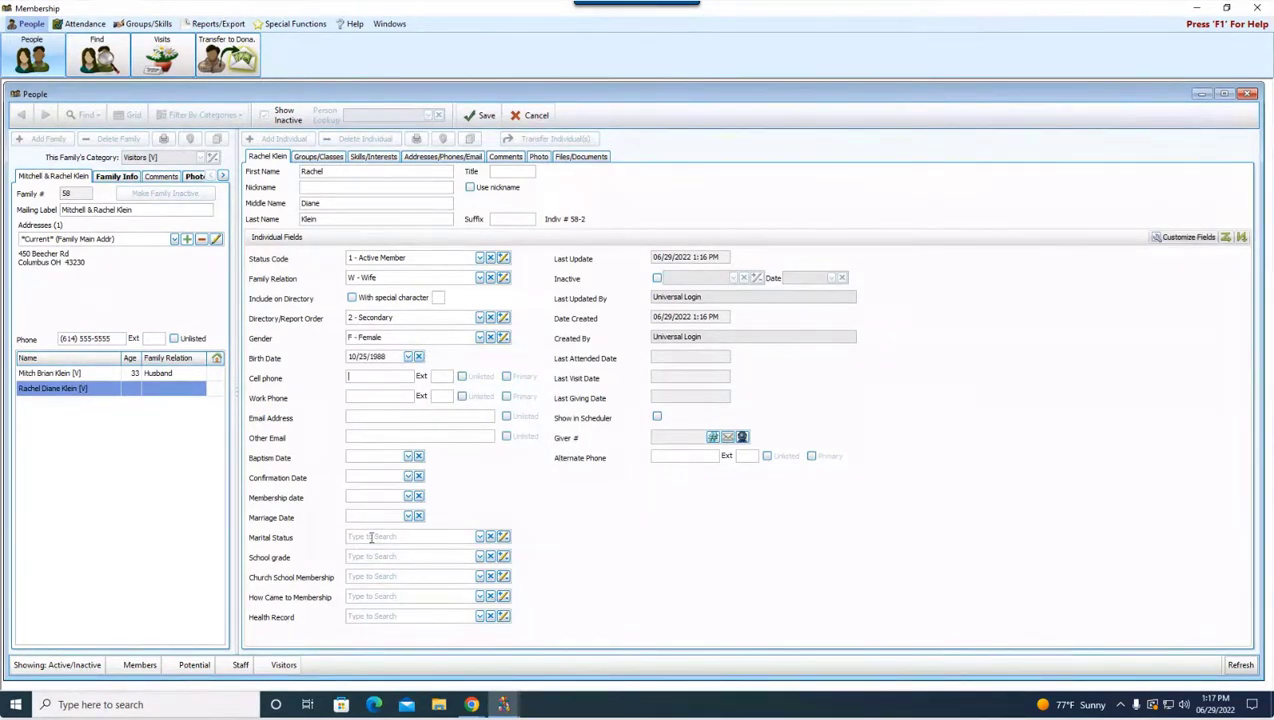
pyautogui.click(477, 115)
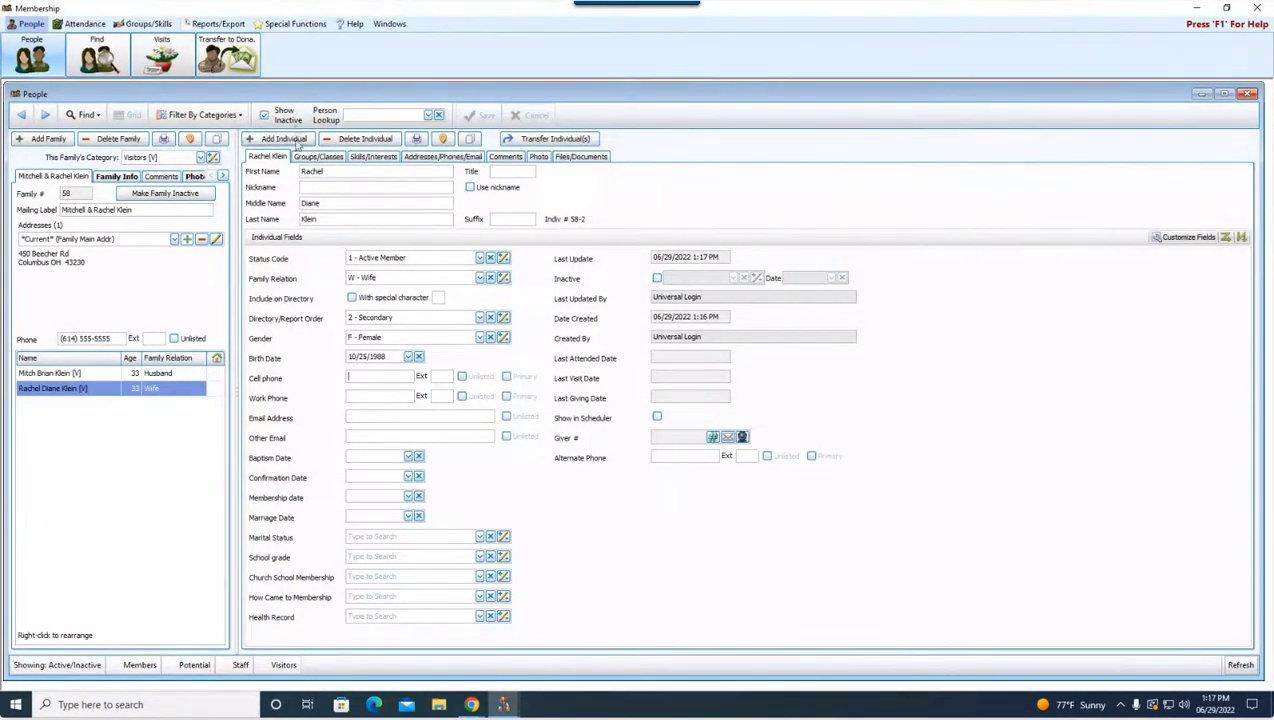
pyautogui.click(303, 171)
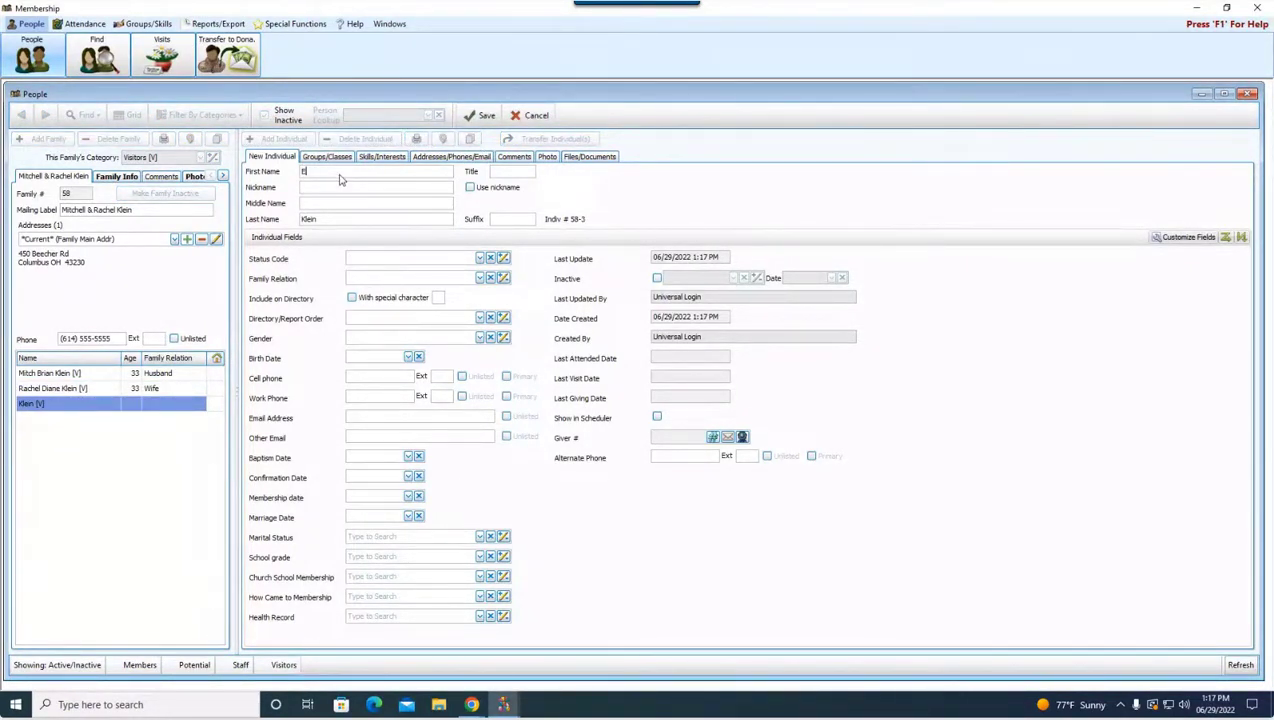
# Step: Enter the son's first name, nickname and middle name, with status Active Member
pyautogui.press('Tab')
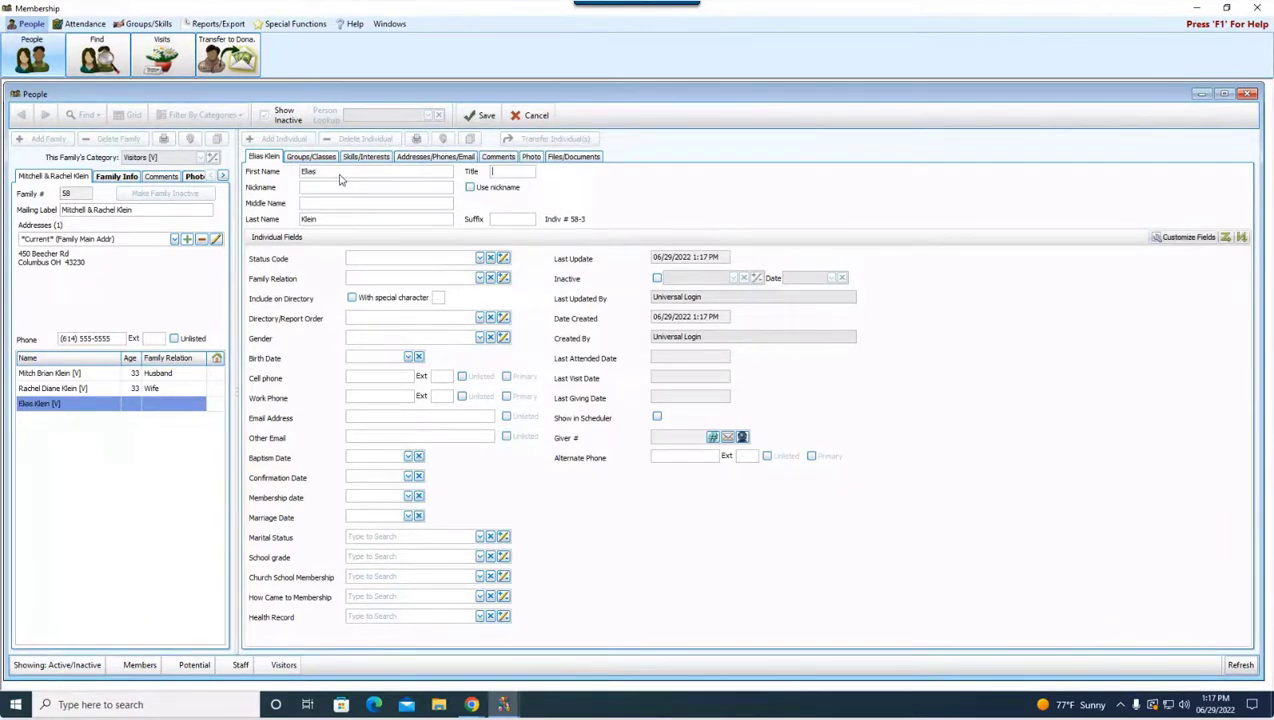
pyautogui.write('Eli')
pyautogui.press('Tab')
pyautogui.press('Tab')
pyautogui.write('Bri')
pyautogui.press('Tab')
pyautogui.press('Tab')
pyautogui.click(480, 258)
pyautogui.click(440, 289)
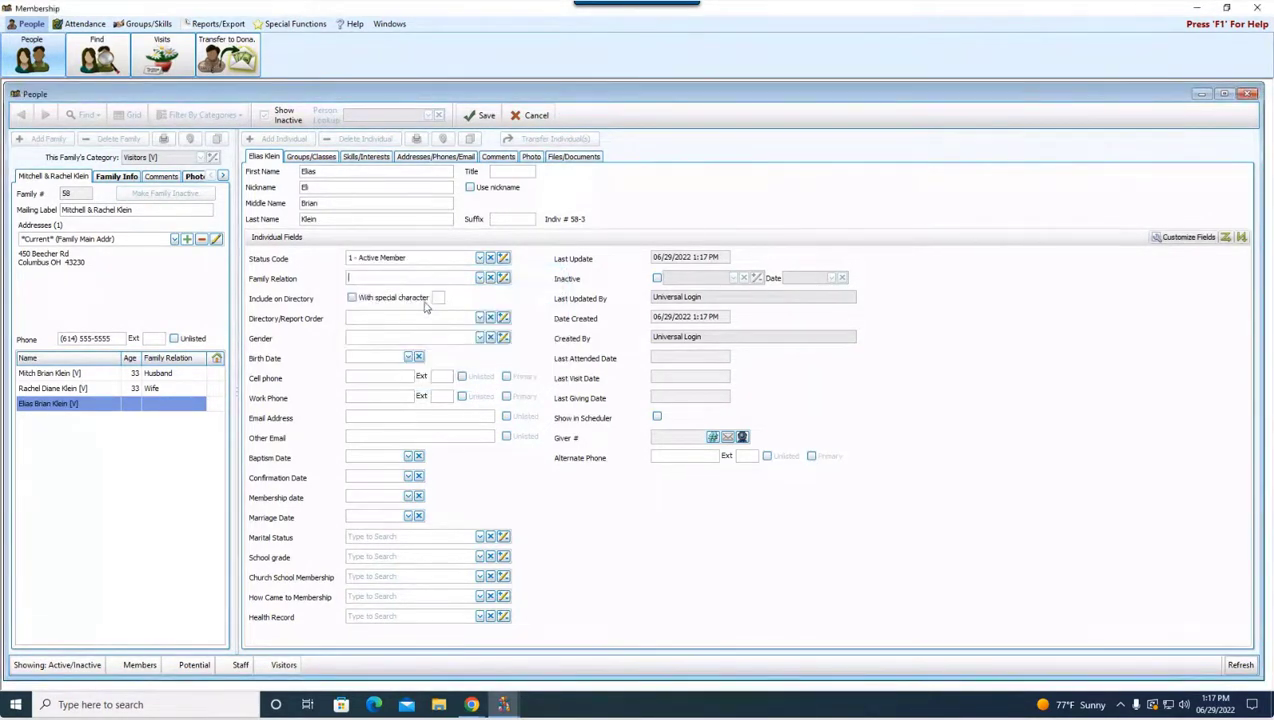
# Step: Set his report order to 3 - Child (w/family), gender Male, born 08/02/2015, and save
pyautogui.click(480, 317)
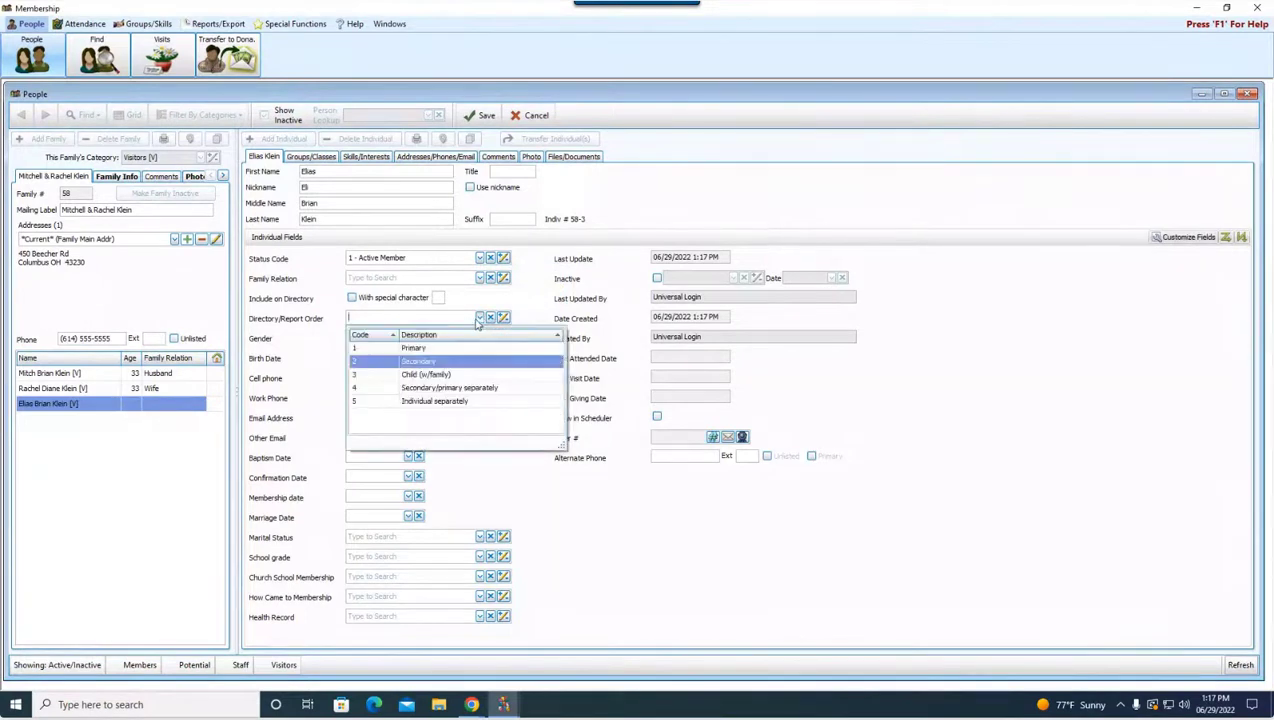
pyautogui.click(448, 376)
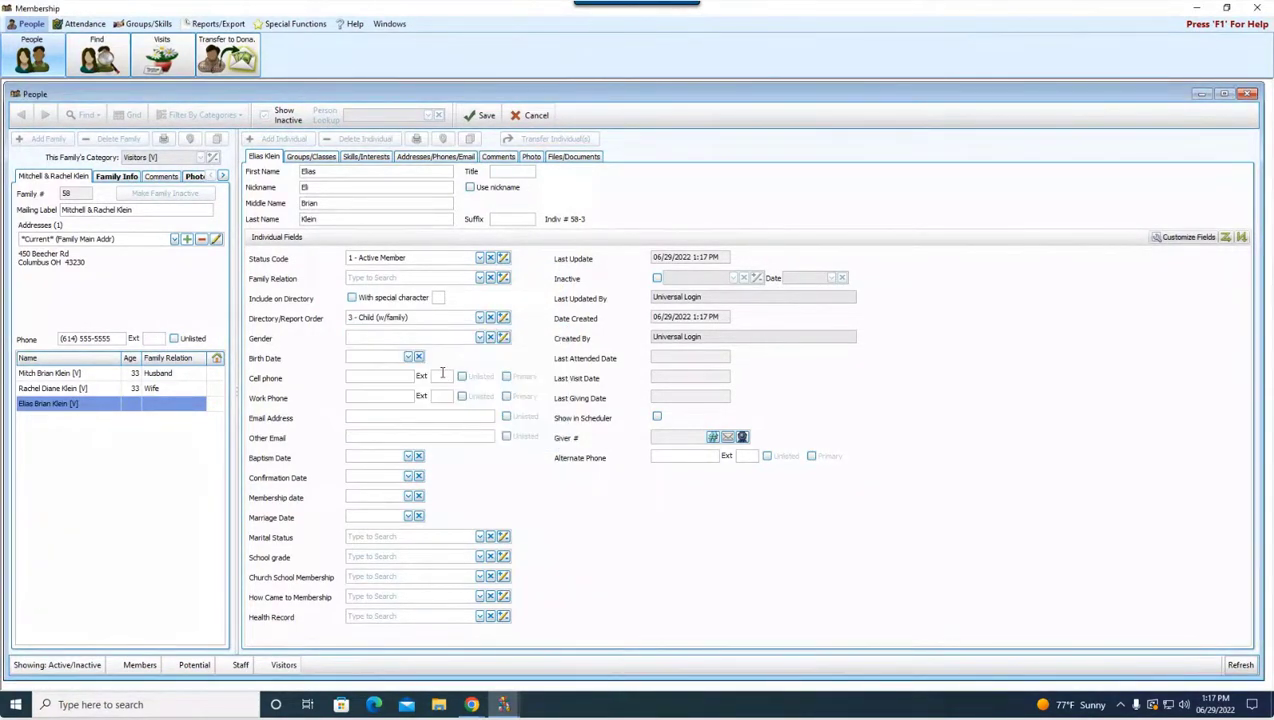
pyautogui.click(480, 339)
pyautogui.click(438, 379)
pyautogui.write('08/02/2015')
pyautogui.click(479, 117)
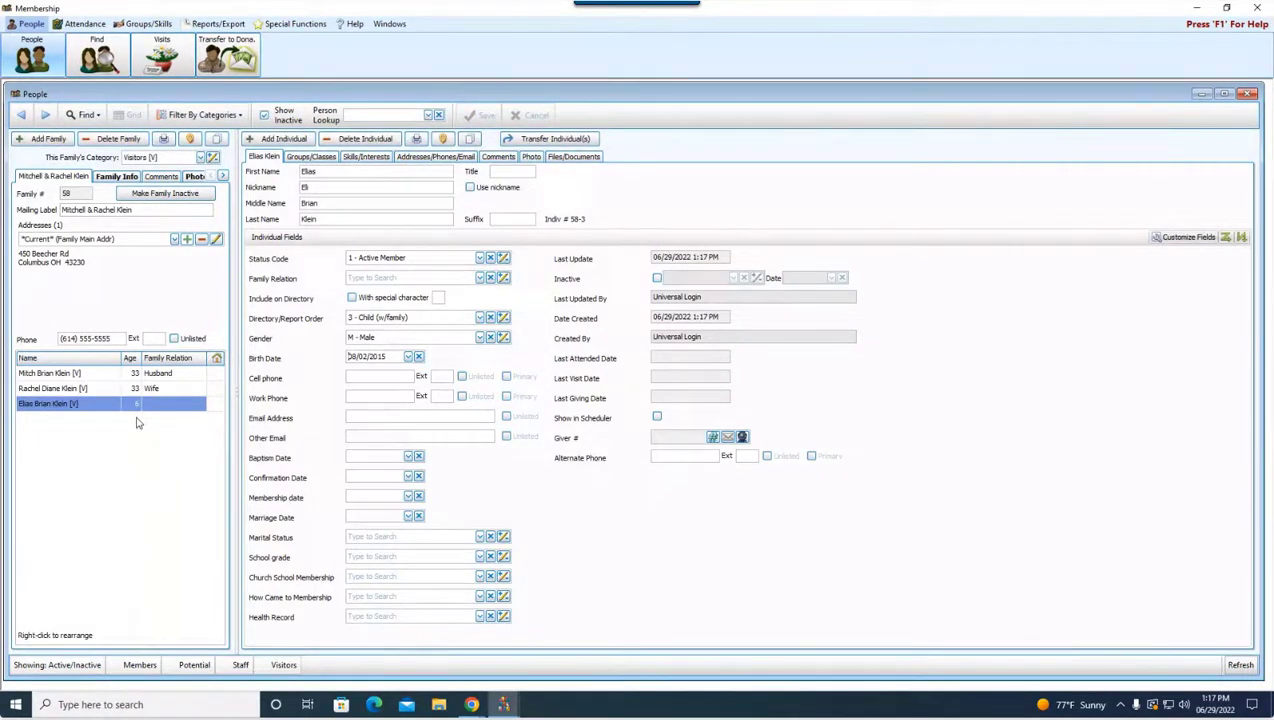
pyautogui.click(333, 173)
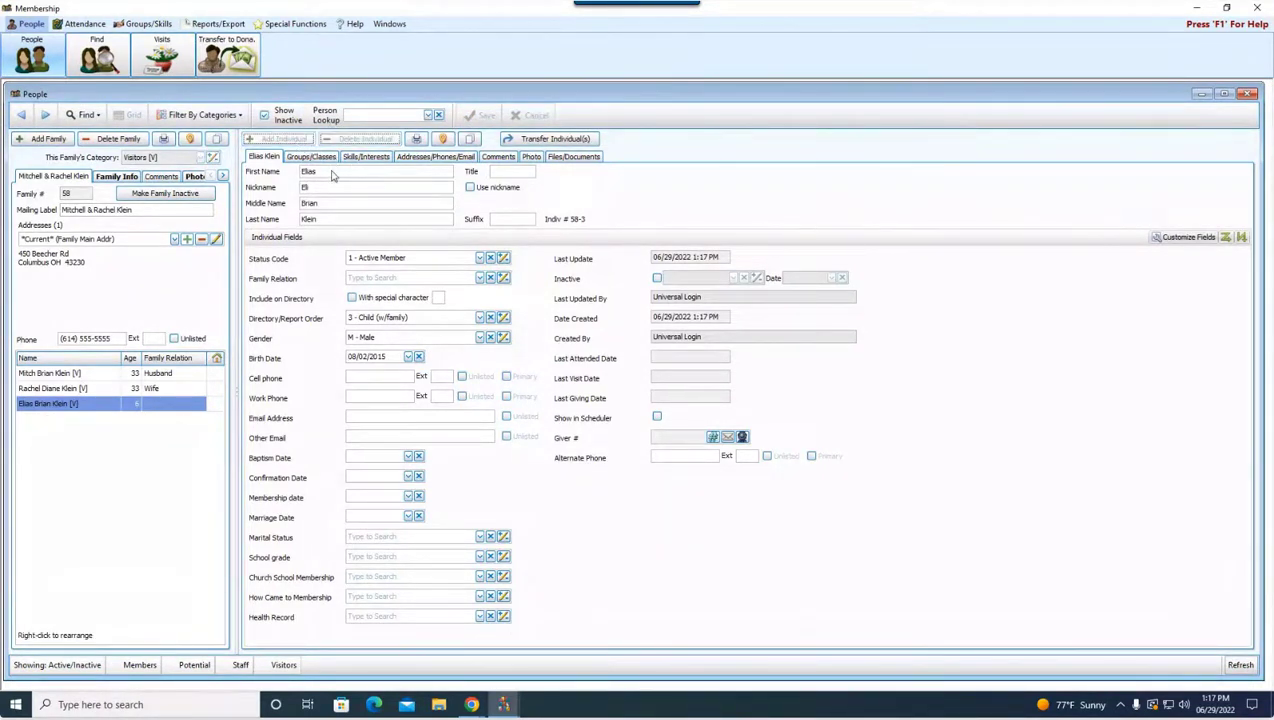
# Step: Enter the second son's first and middle names, status Active Member and relation Child
pyautogui.write('Emmett')
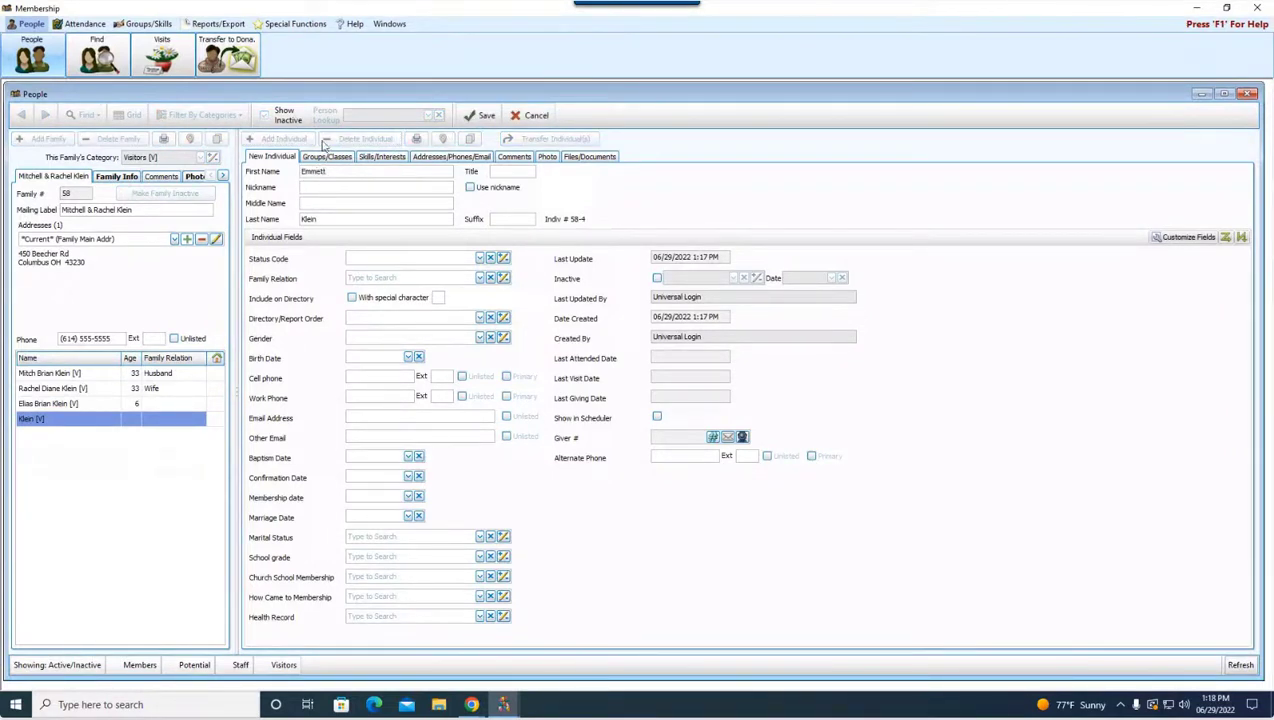
pyautogui.click(320, 202)
pyautogui.click(321, 202)
pyautogui.write('Boone')
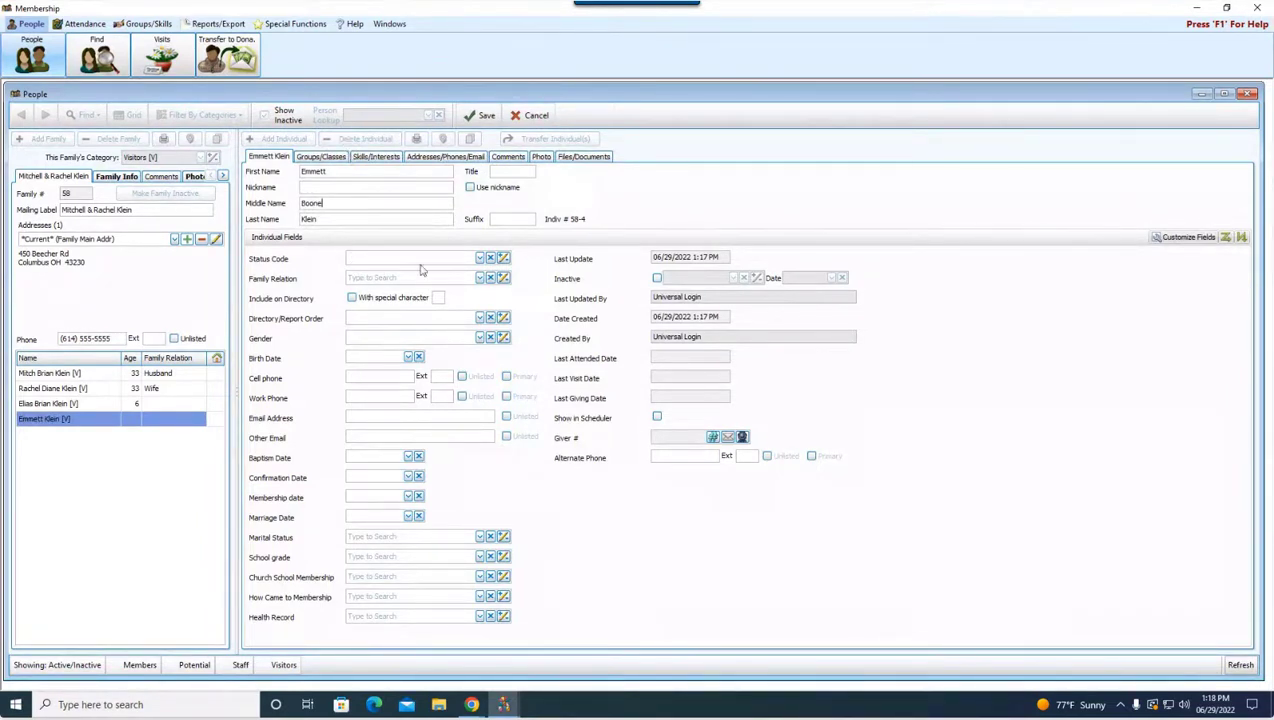
pyautogui.click(480, 259)
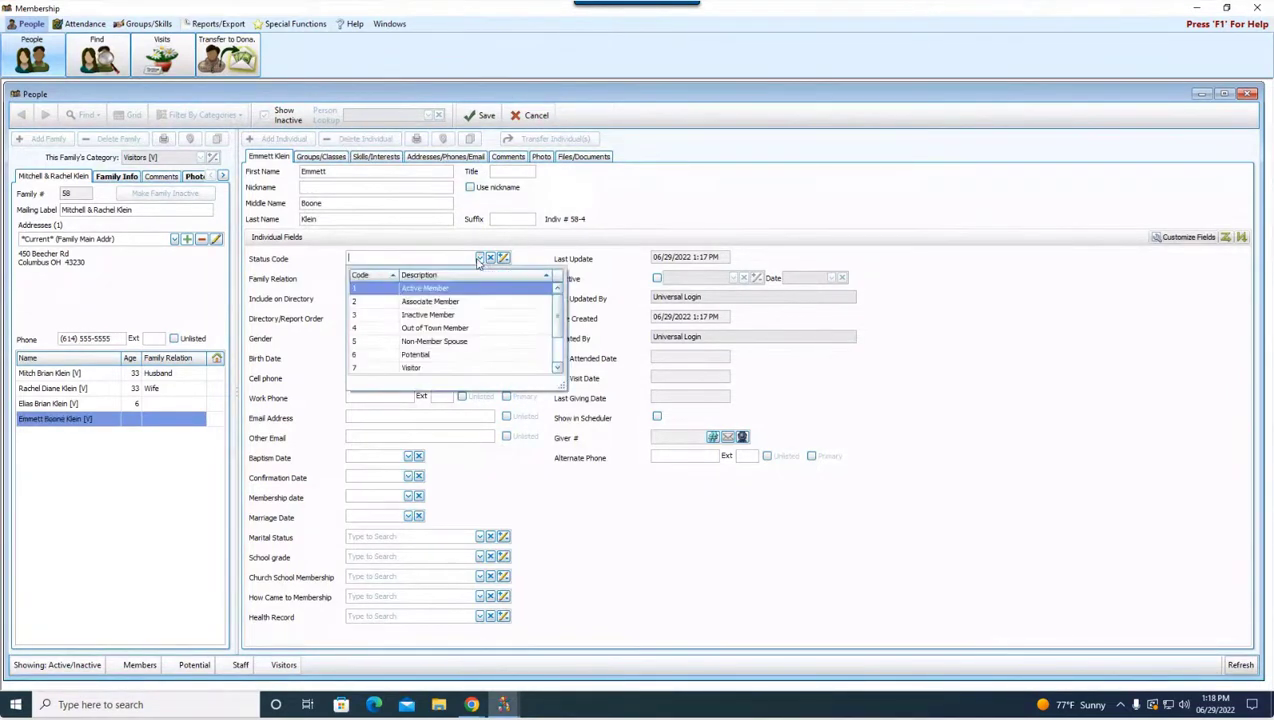
pyautogui.click(481, 289)
pyautogui.click(480, 278)
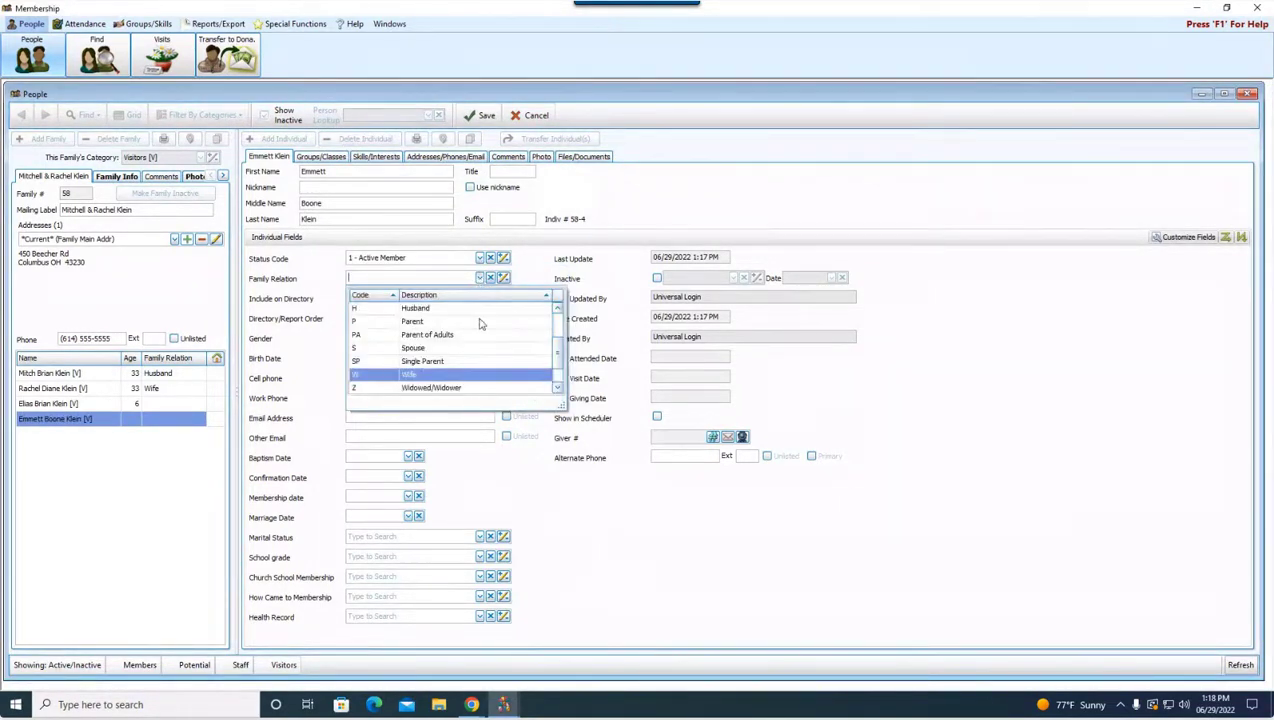
pyautogui.scroll(2, 458, 342)
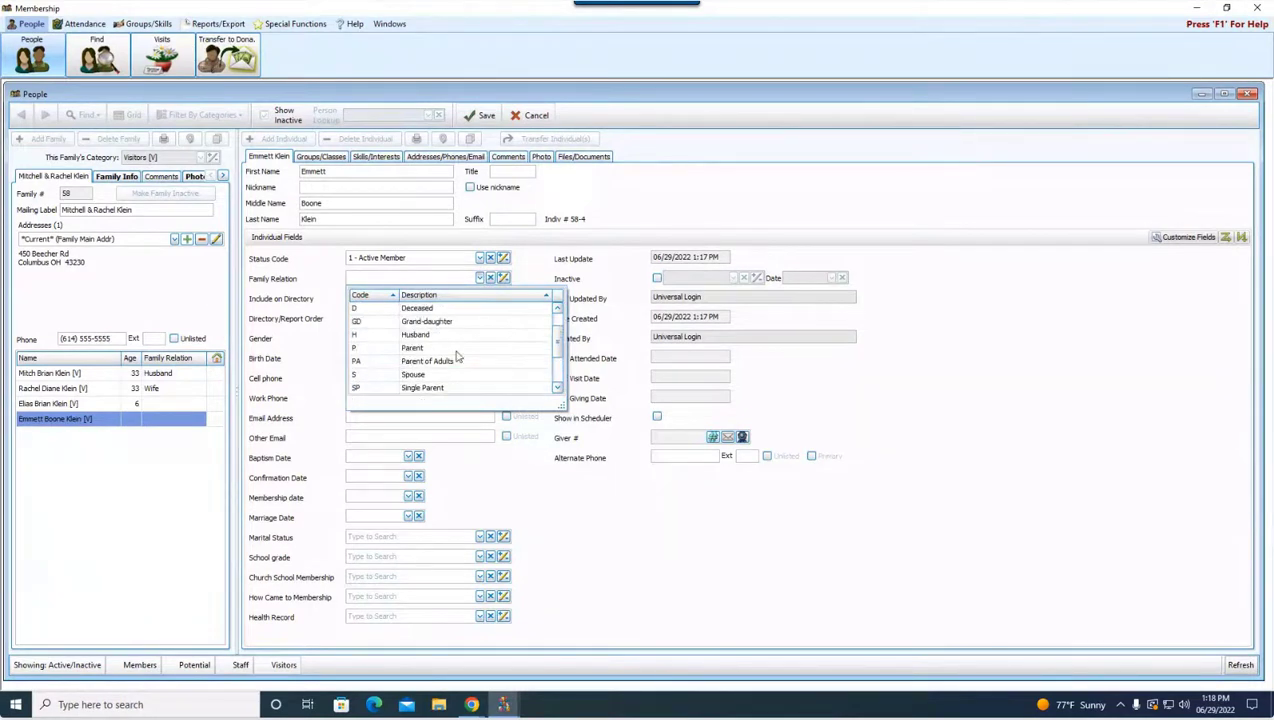
pyautogui.click(436, 321)
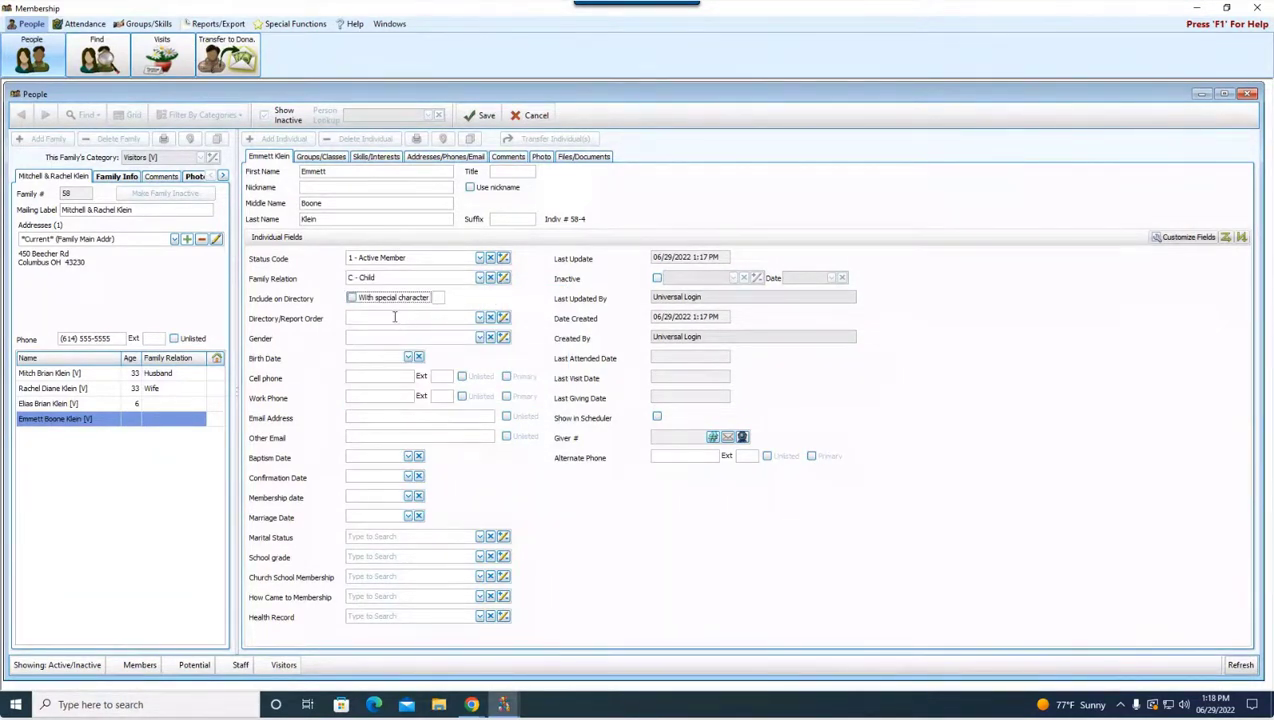
pyautogui.click(484, 320)
pyautogui.click(458, 376)
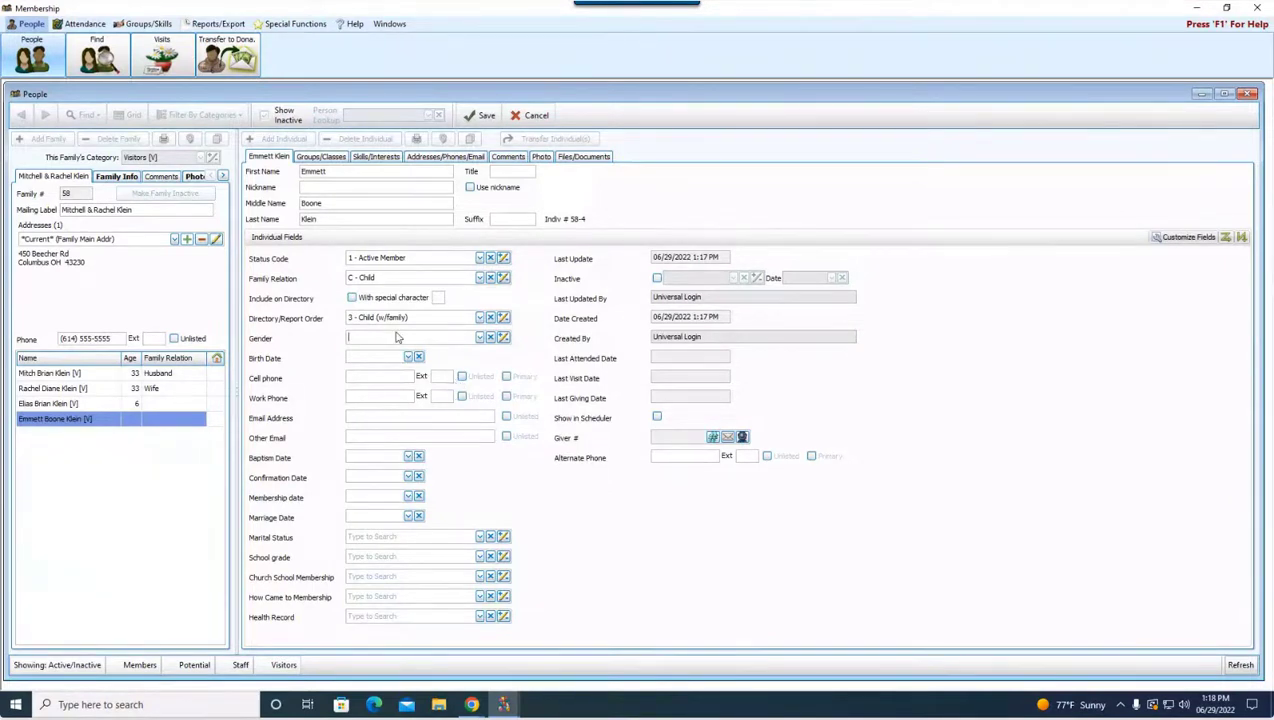
pyautogui.click(480, 339)
pyautogui.click(442, 381)
pyautogui.click(480, 339)
pyautogui.click(415, 383)
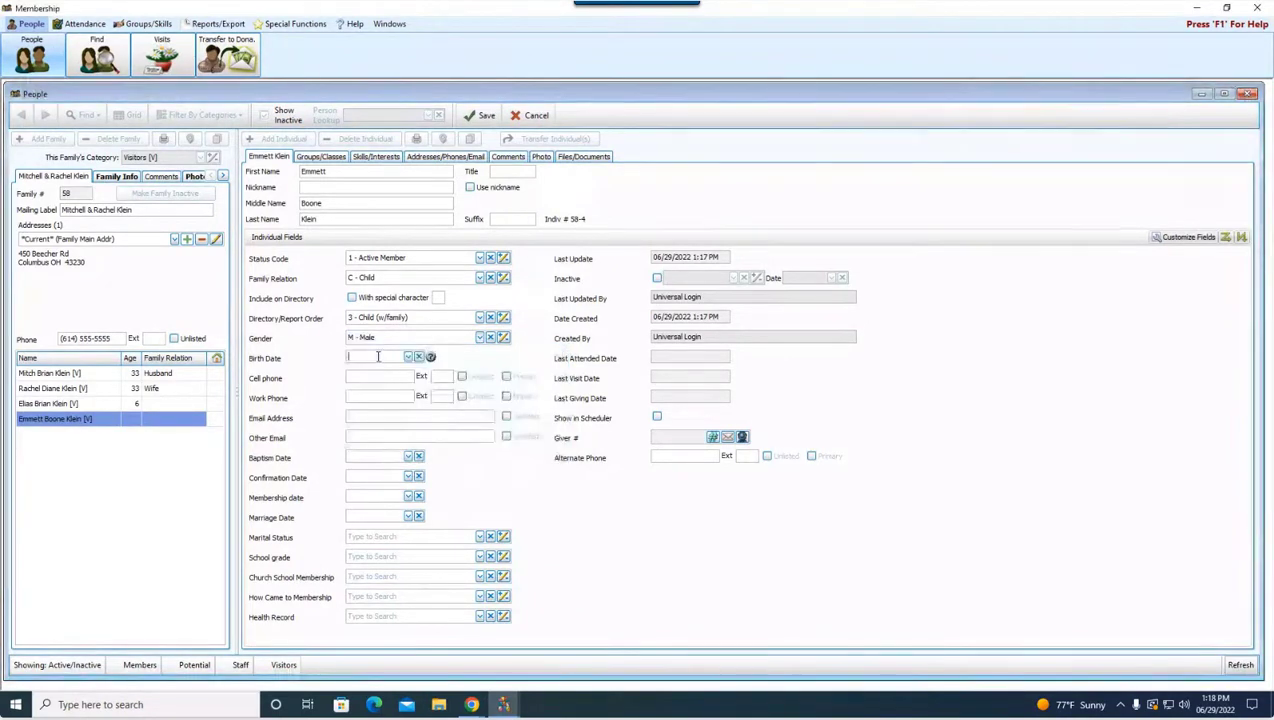
pyautogui.click(376, 356)
pyautogui.write('07/30/2017')
pyautogui.click(482, 116)
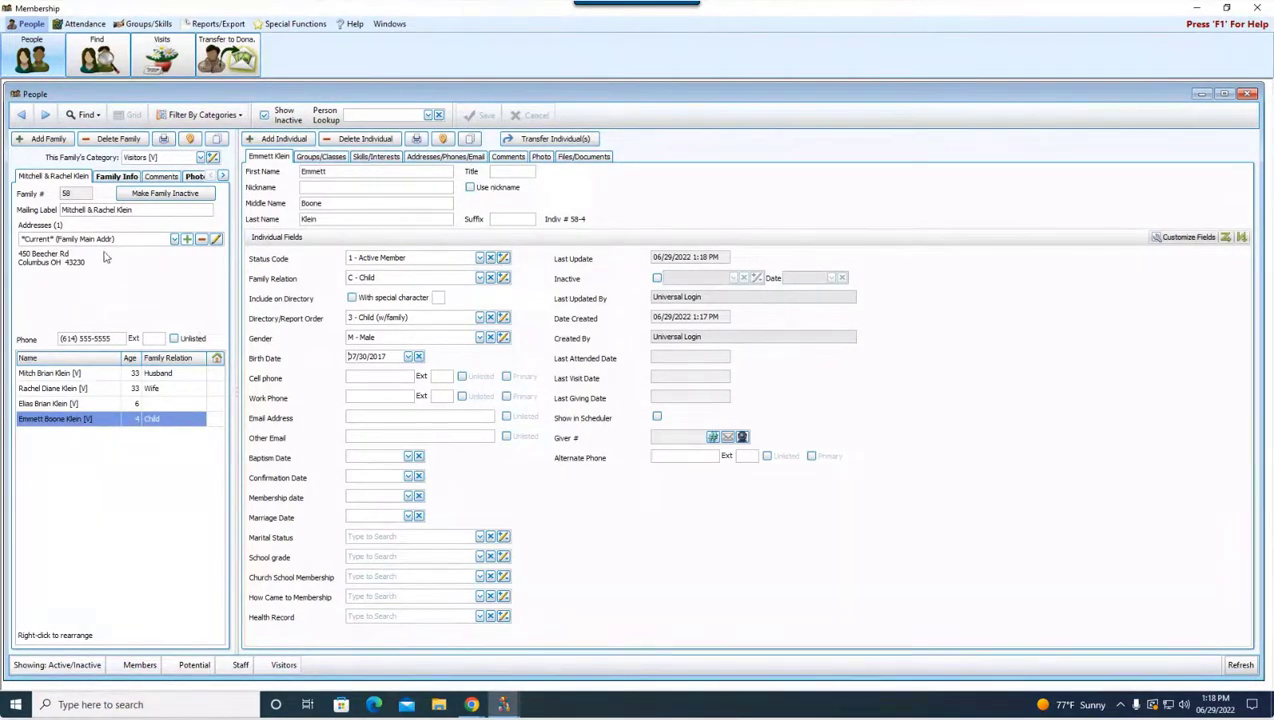
# Step: Select the wife's row in the family list and show her Groups/Classes page
pyautogui.click(106, 389)
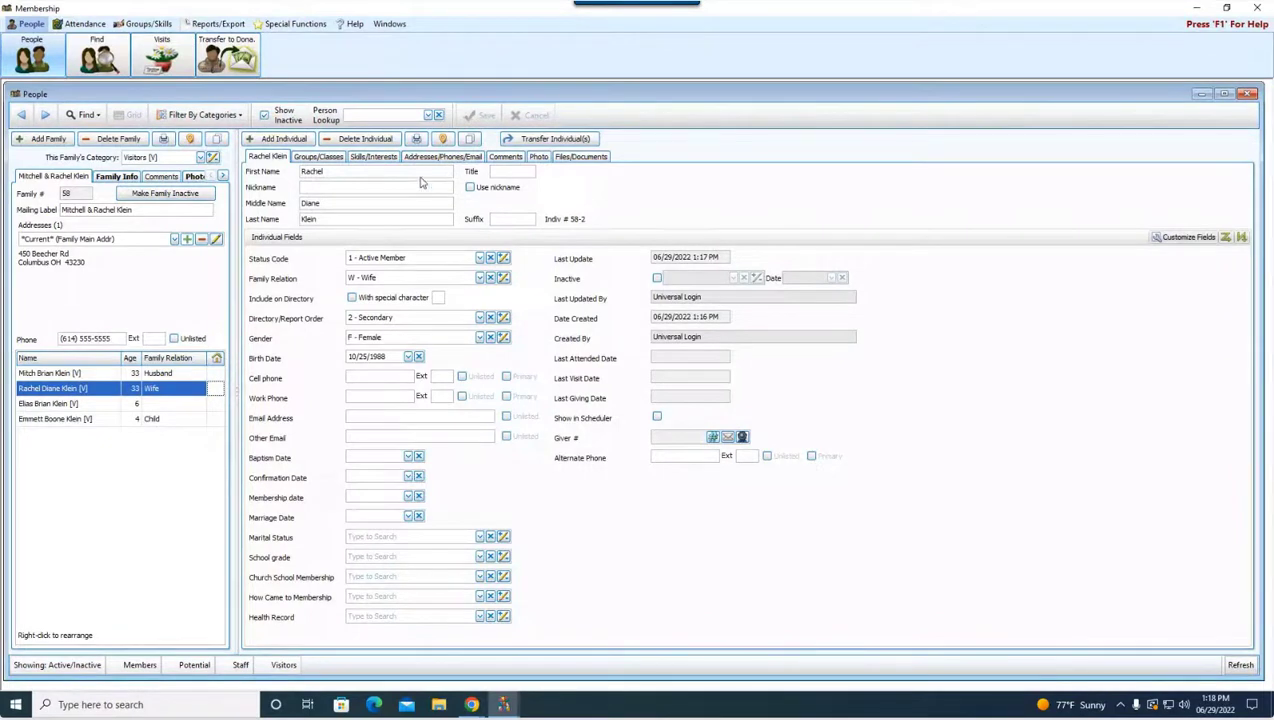
pyautogui.click(348, 172)
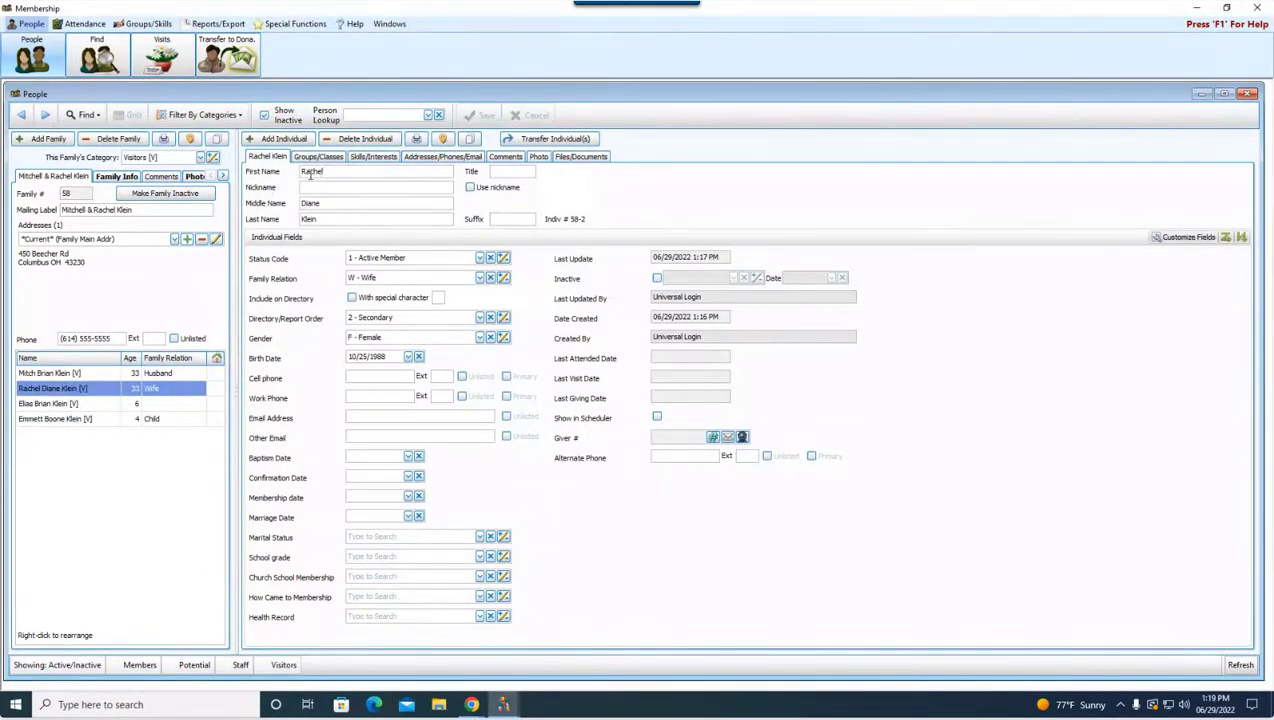
pyautogui.click(320, 160)
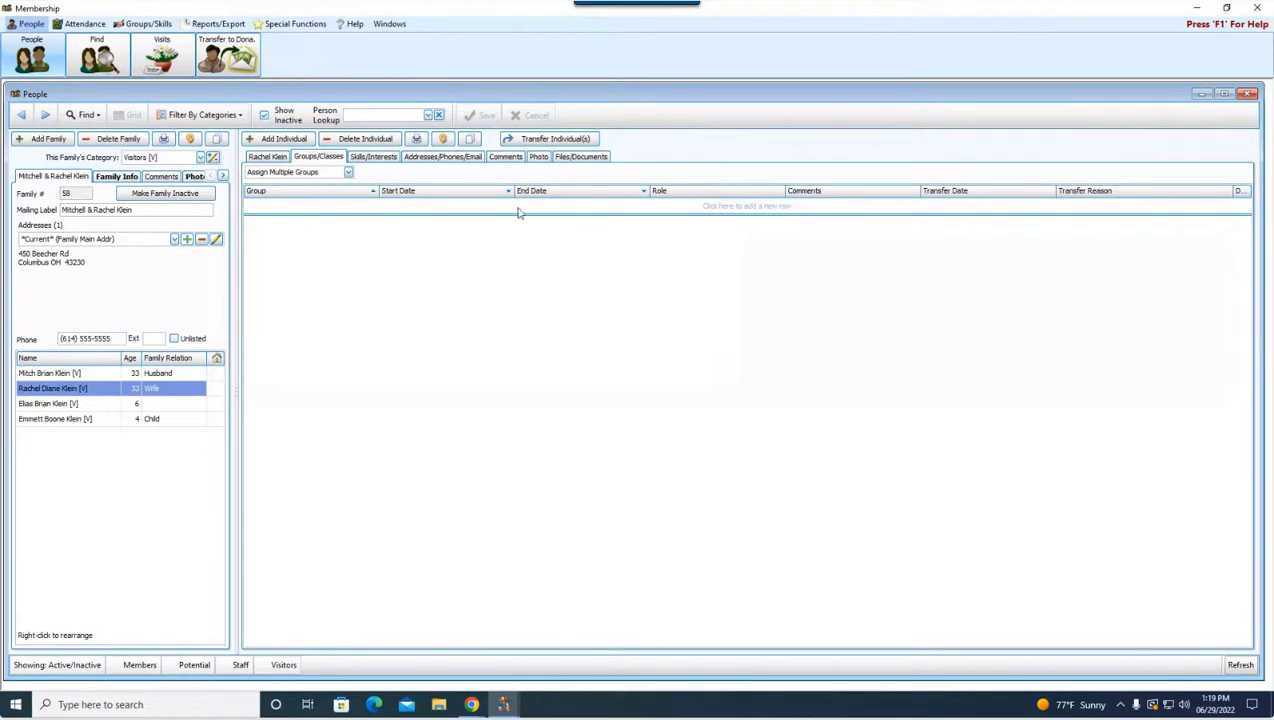
# Step: Add the wife to groups 04 - Parents for SS Classes and BIS - Bible Study
pyautogui.click(338, 207)
pyautogui.click(347, 205)
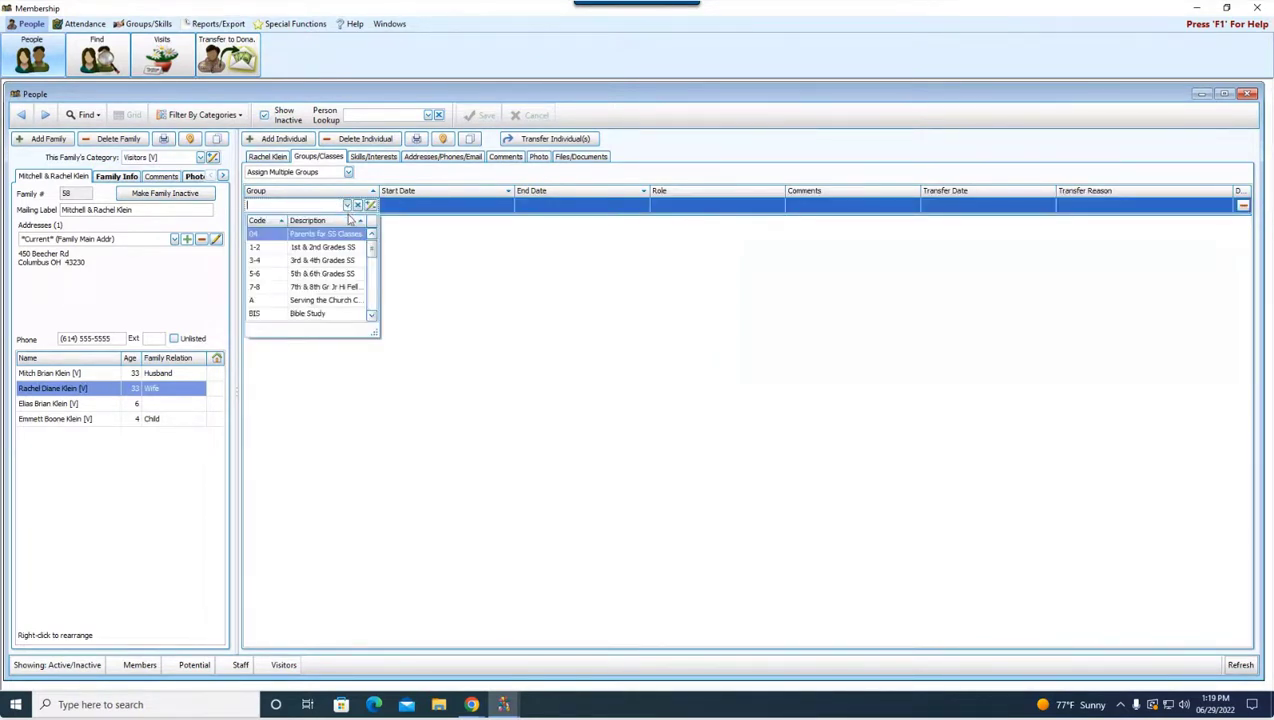
pyautogui.click(350, 236)
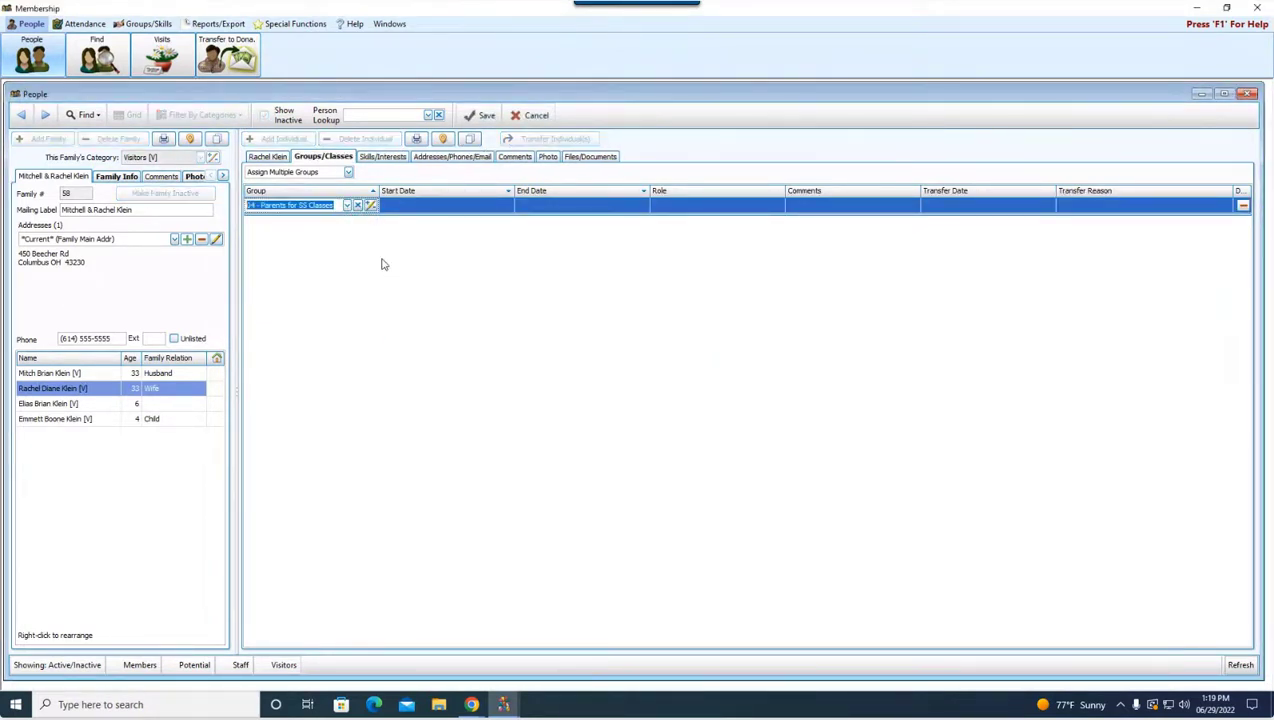
pyautogui.click(350, 207)
pyautogui.click(347, 205)
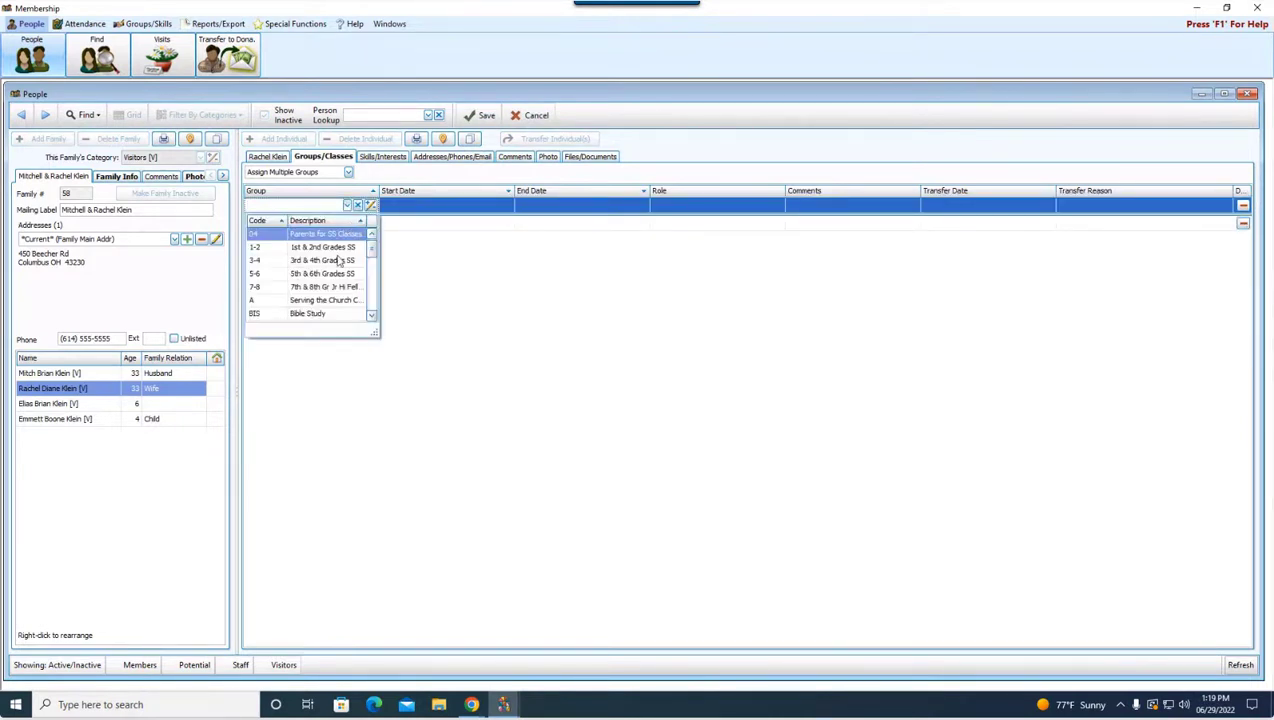
pyautogui.scroll(-2, 338, 275)
pyautogui.click(336, 288)
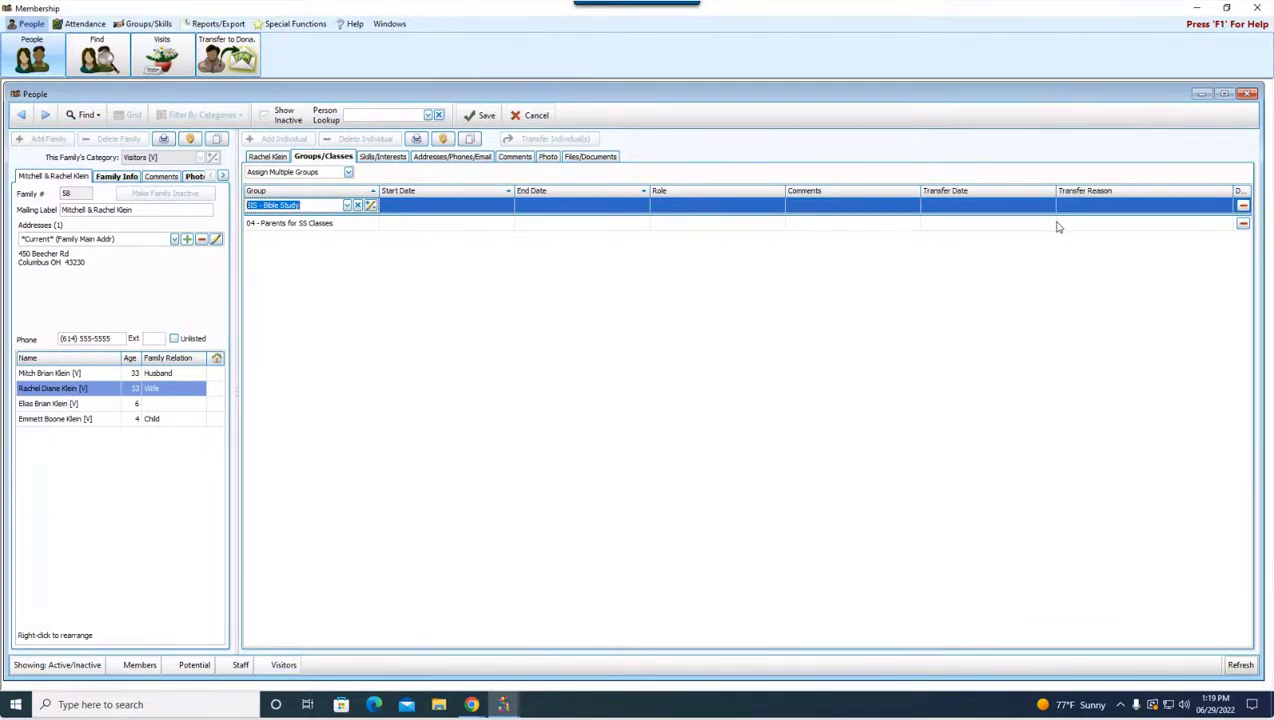
pyautogui.click(417, 257)
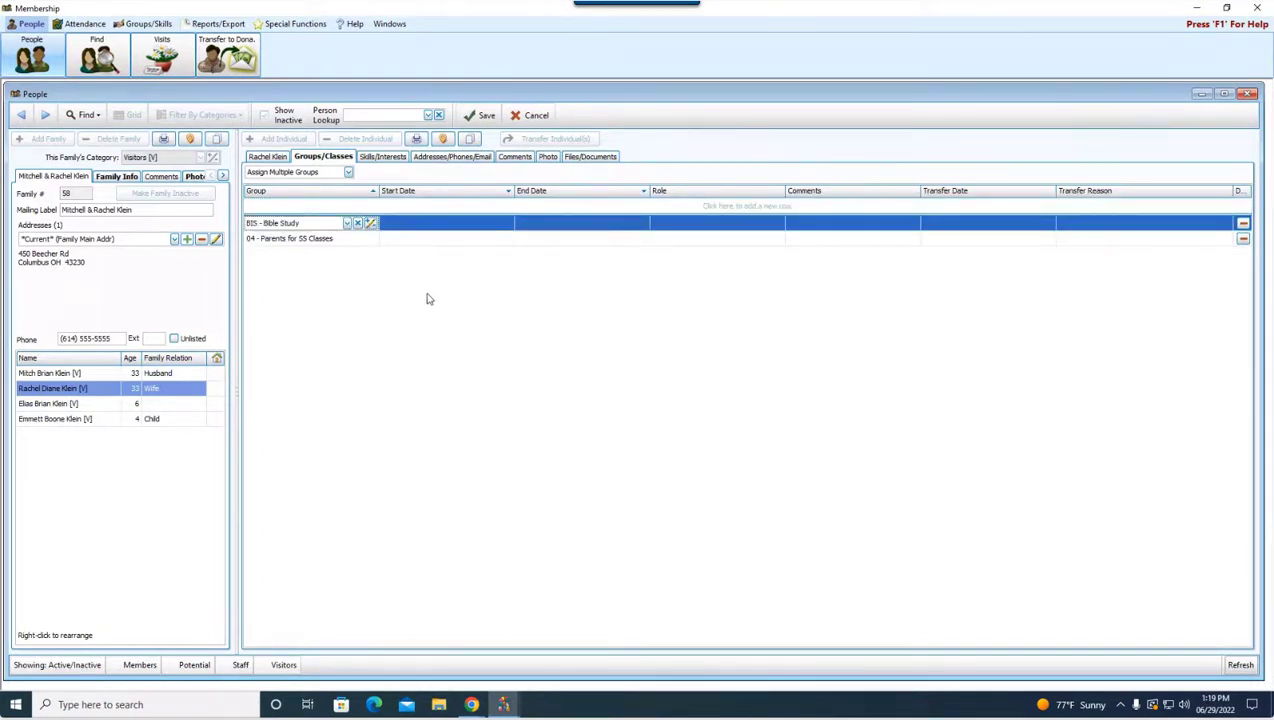
pyautogui.click(383, 157)
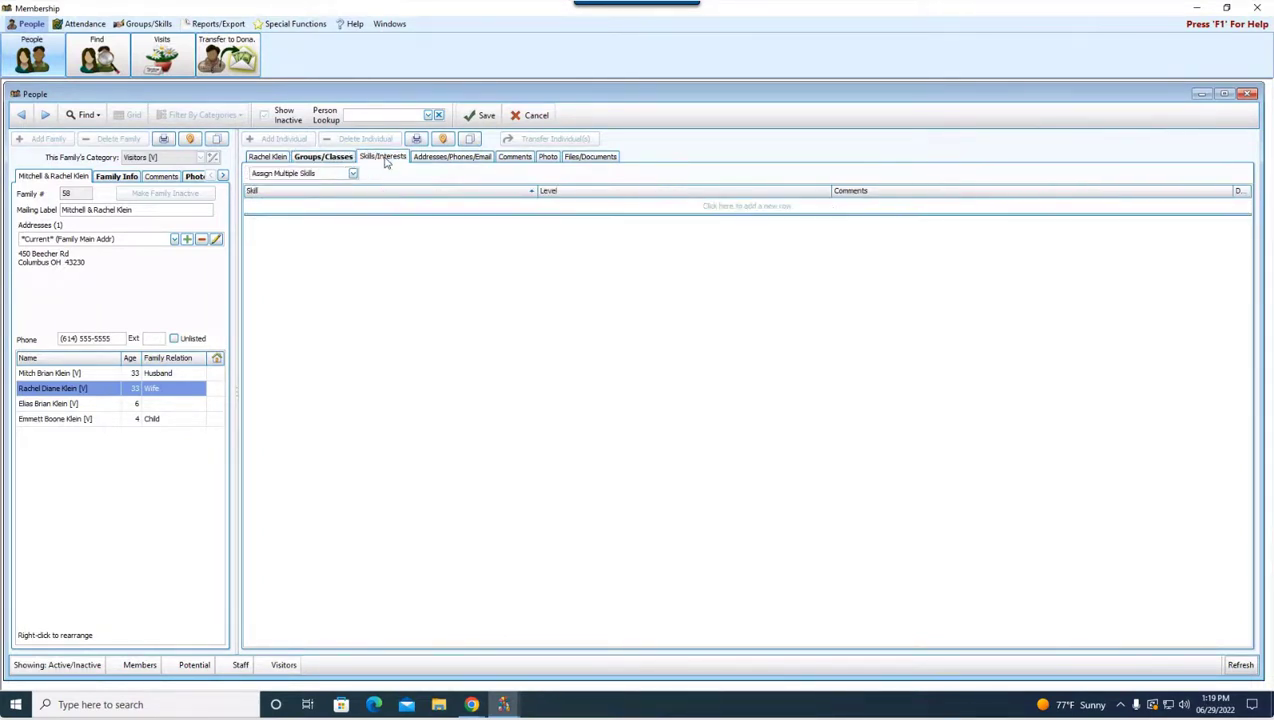
# Step: Give the wife the skills COM - Computers and D - Data Entry
pyautogui.click(400, 206)
pyautogui.click(506, 204)
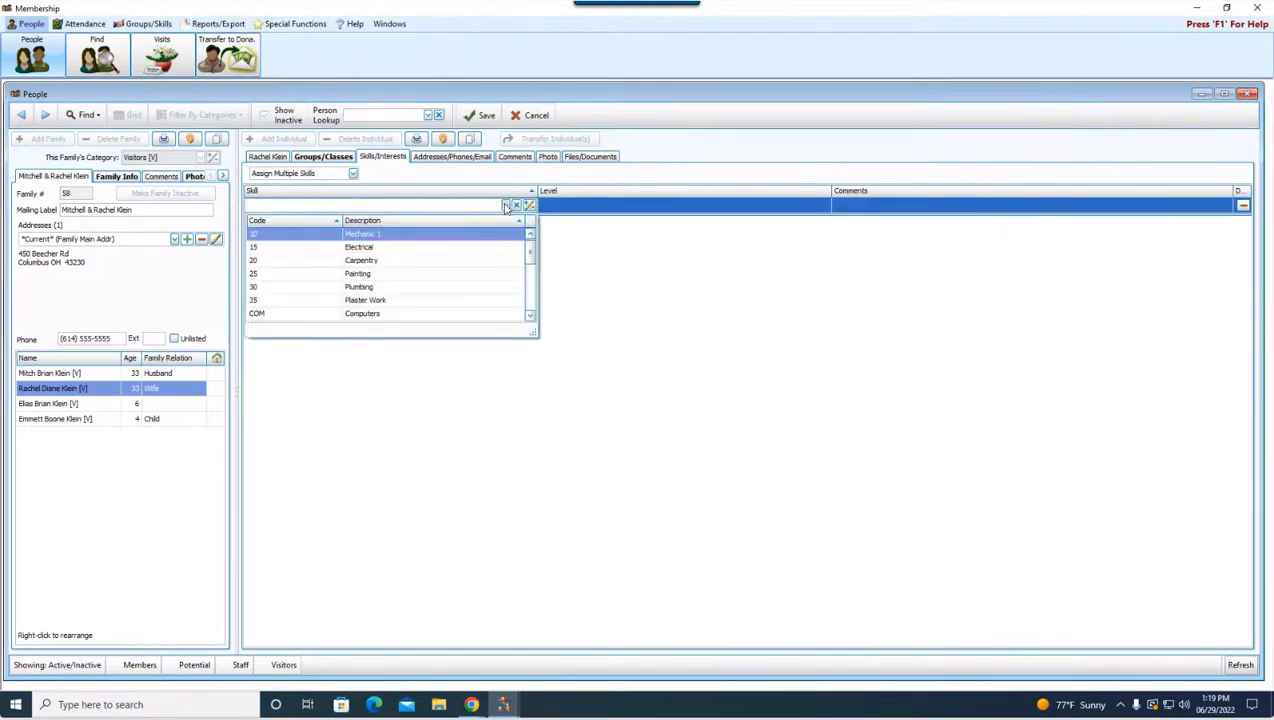
pyautogui.scroll(-2, 532, 258)
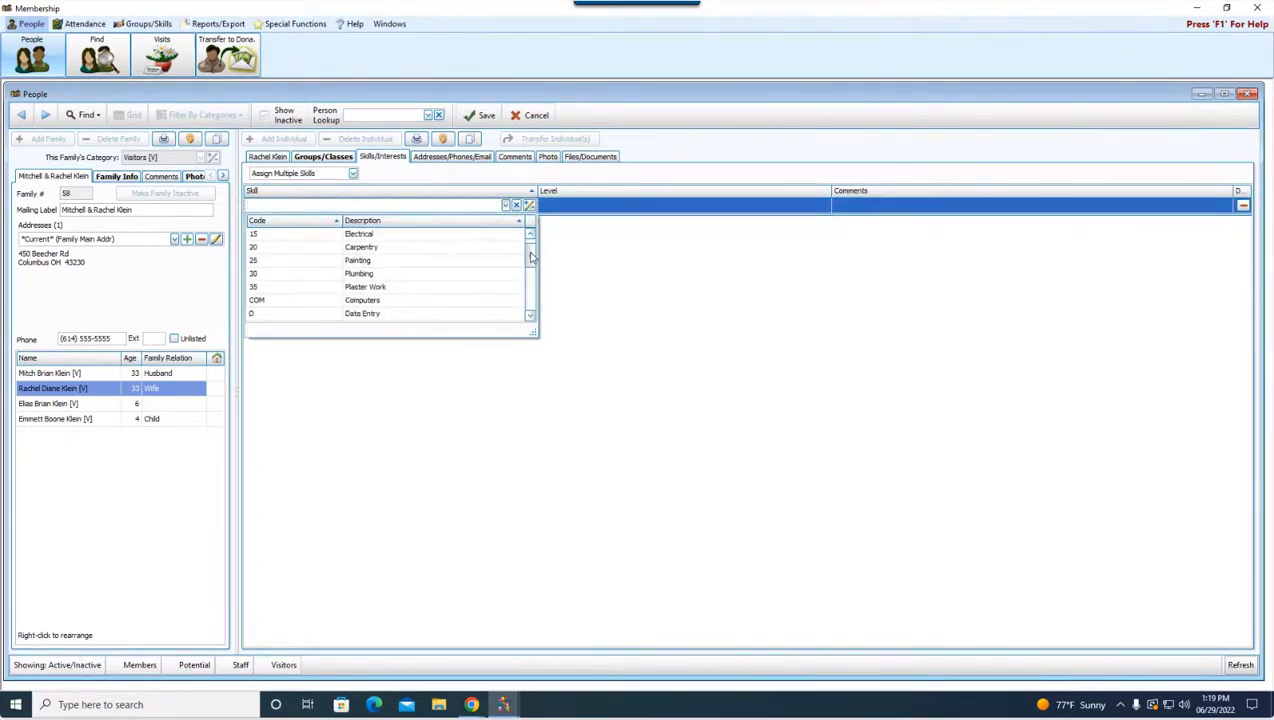
pyautogui.click(390, 289)
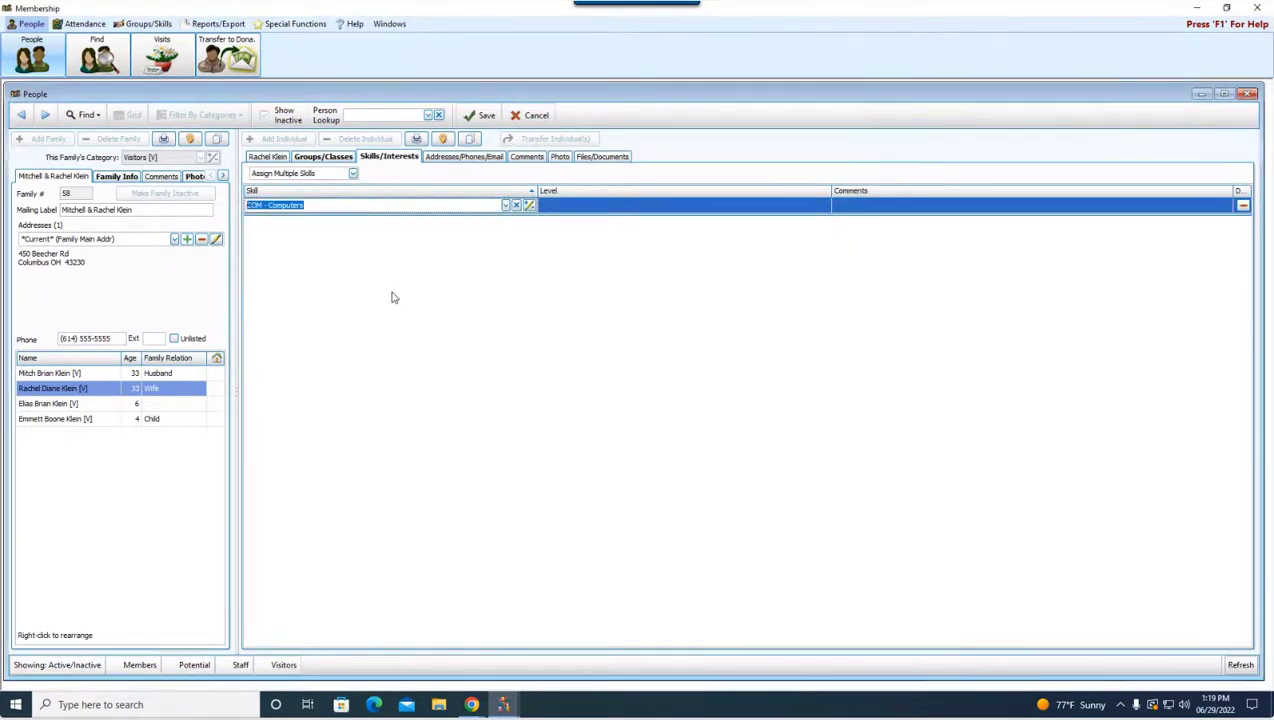
pyautogui.press('Return')
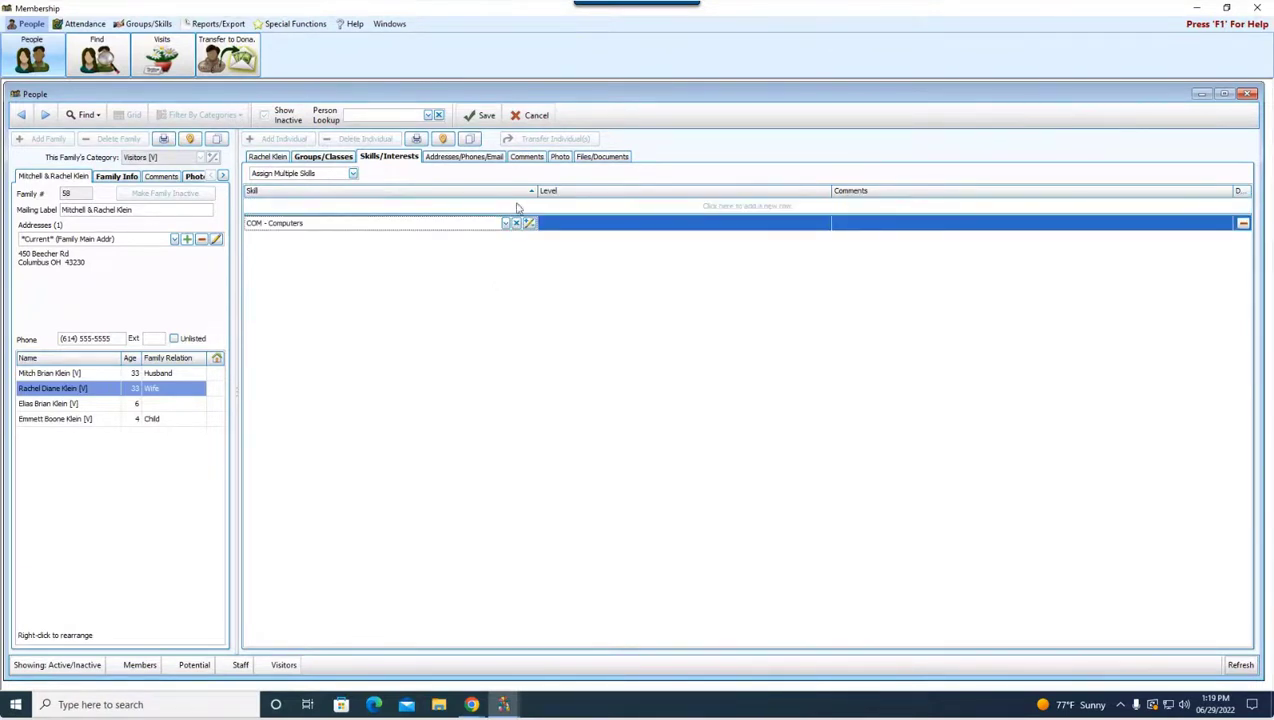
pyautogui.click(506, 206)
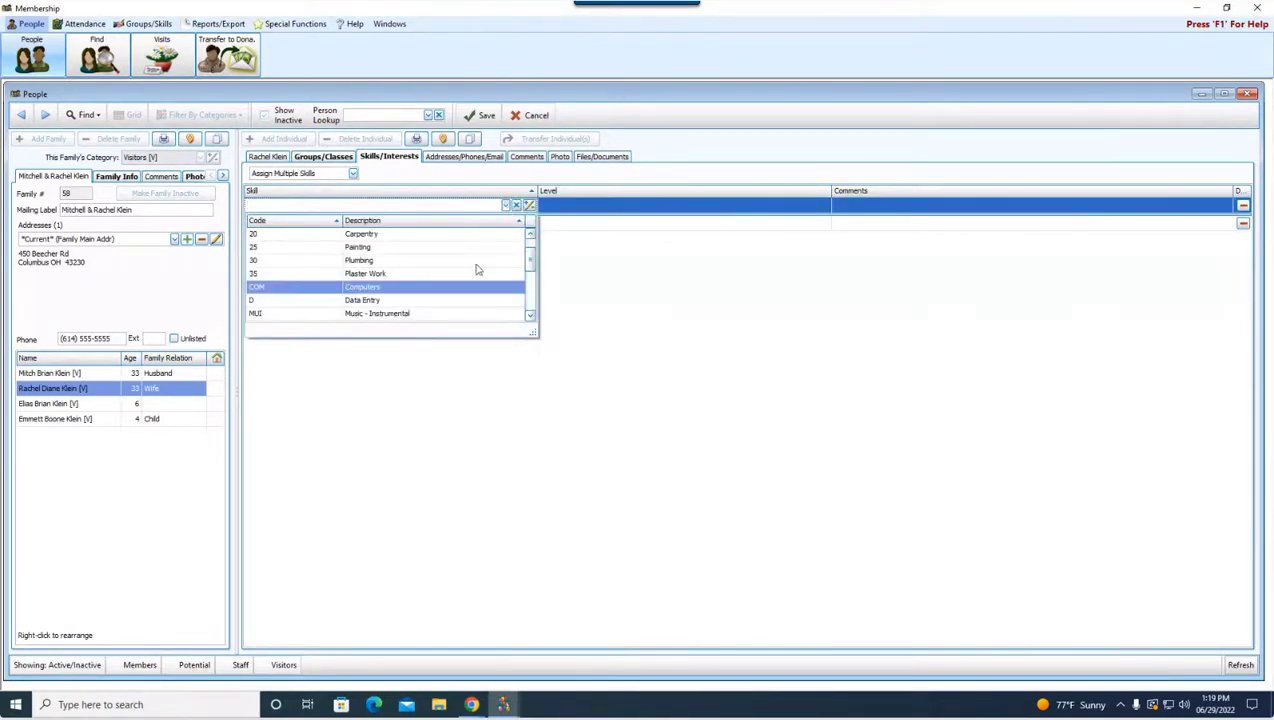
pyautogui.click(352, 298)
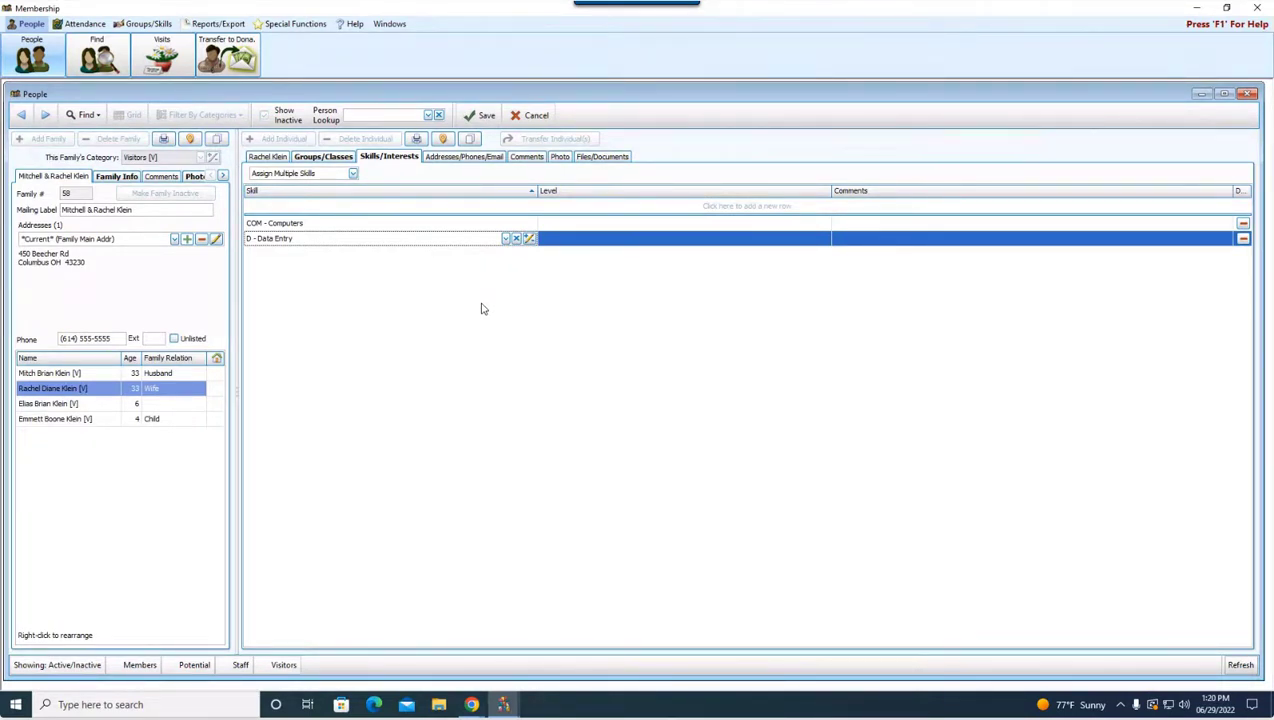
pyautogui.click(476, 161)
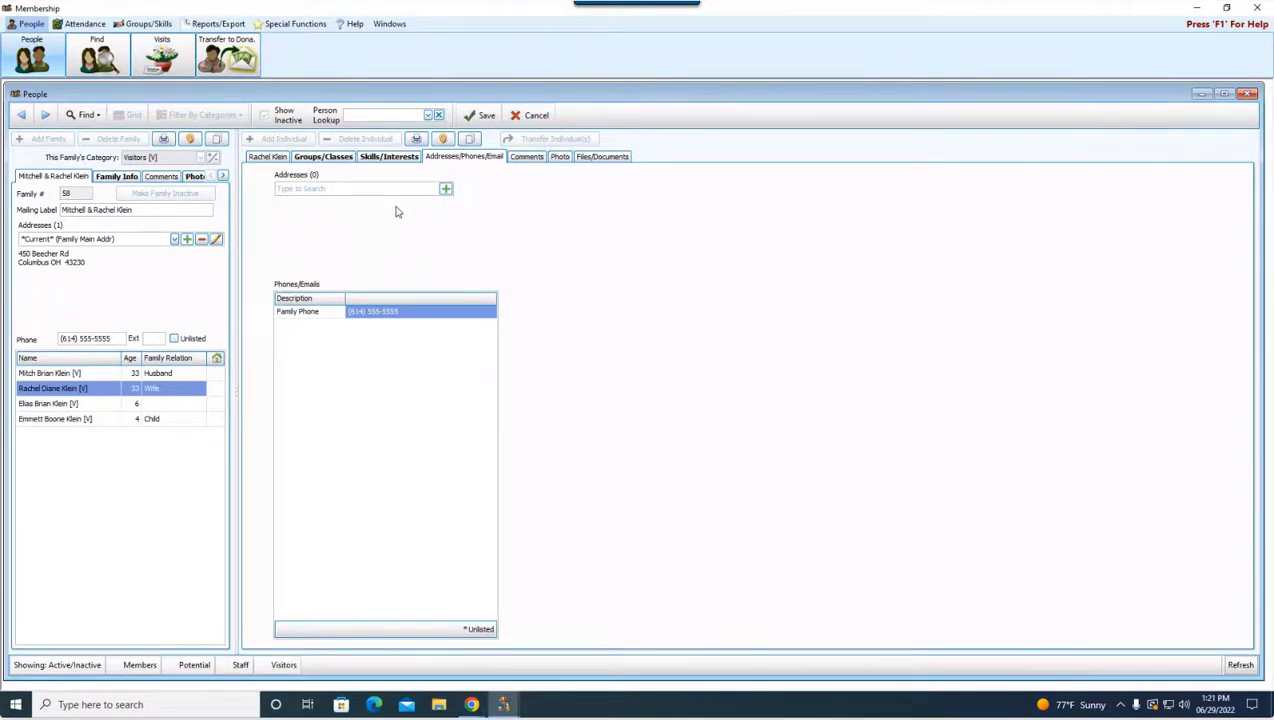
# Step: Review the wife's Comments, Photo and Files/Documents pages (no files attached), then return to her details form
pyautogui.click(524, 158)
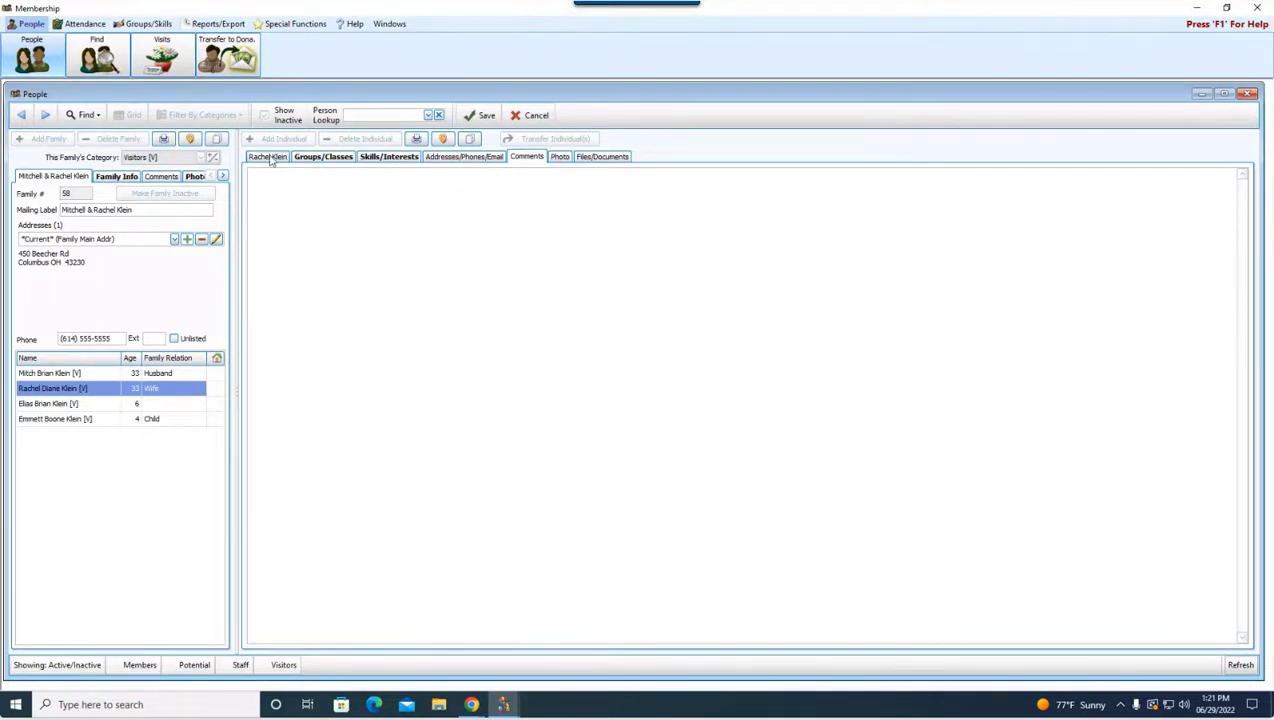
pyautogui.click(559, 158)
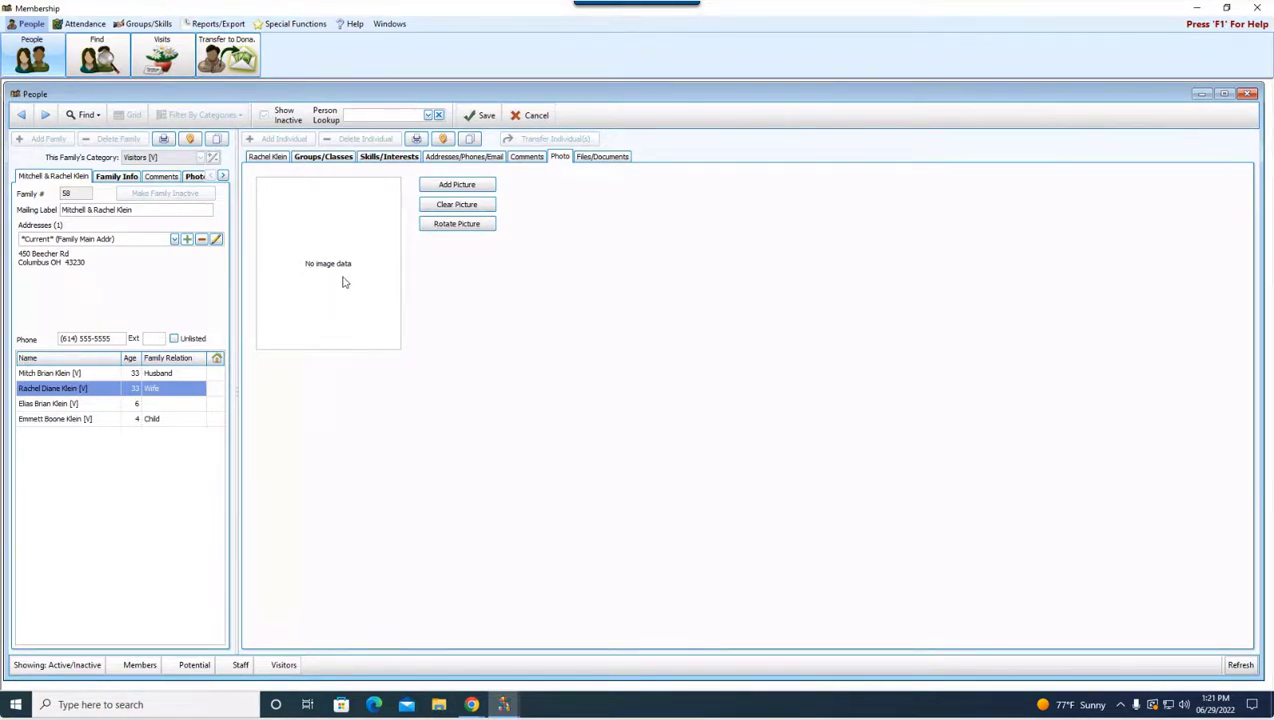
pyautogui.click(596, 160)
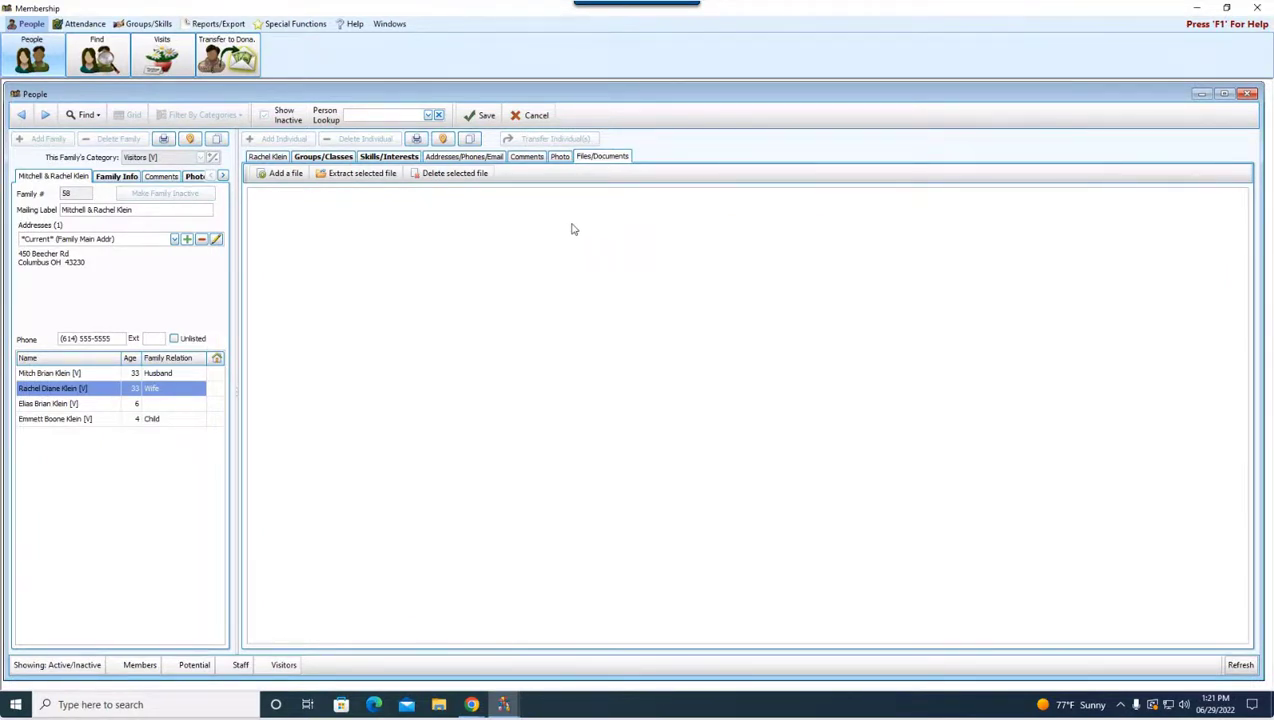
pyautogui.click(285, 174)
pyautogui.click(267, 157)
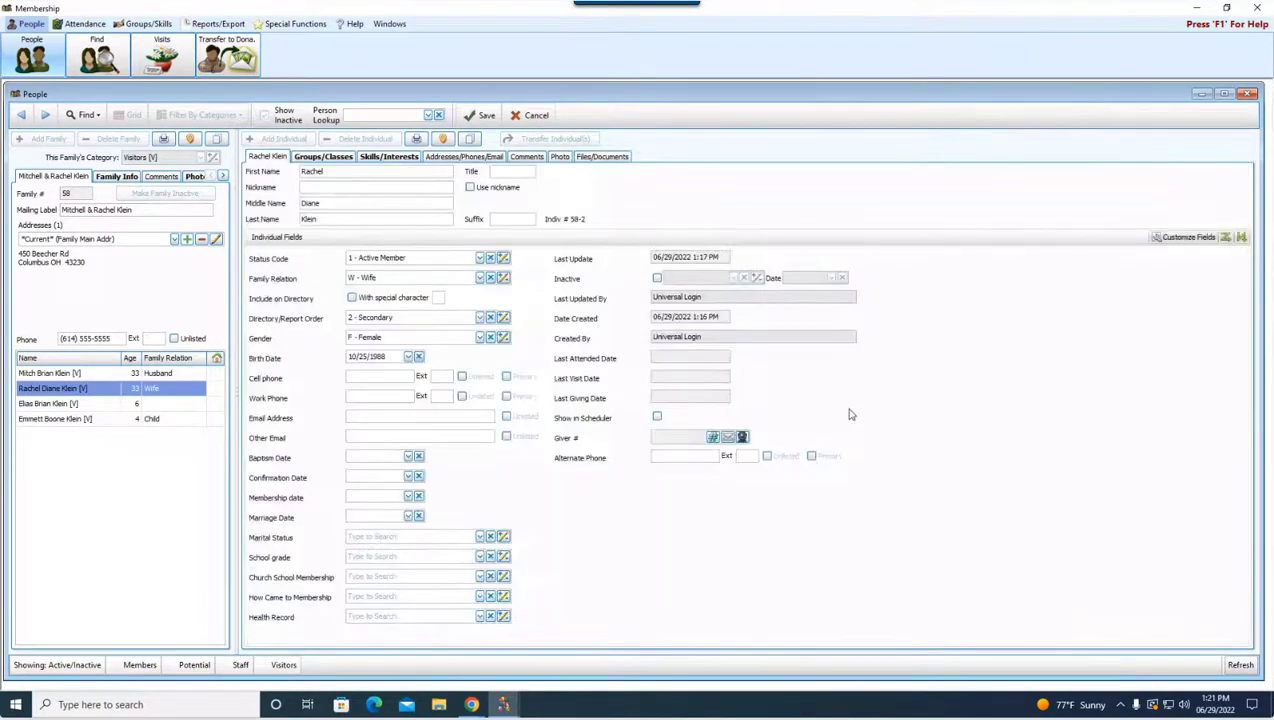